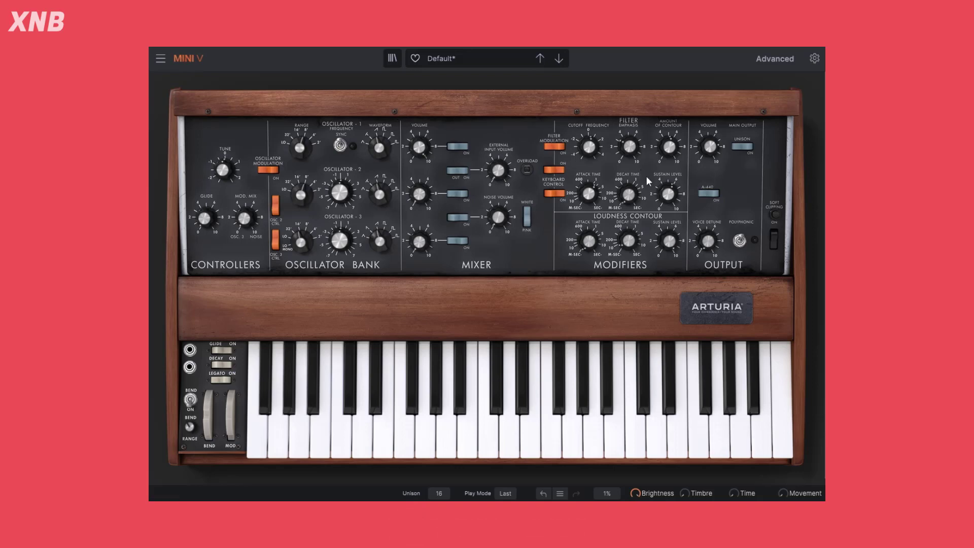
Step: Load the Default preset from the Template category
{"action": "left_click", "coordinate": [454, 60]}
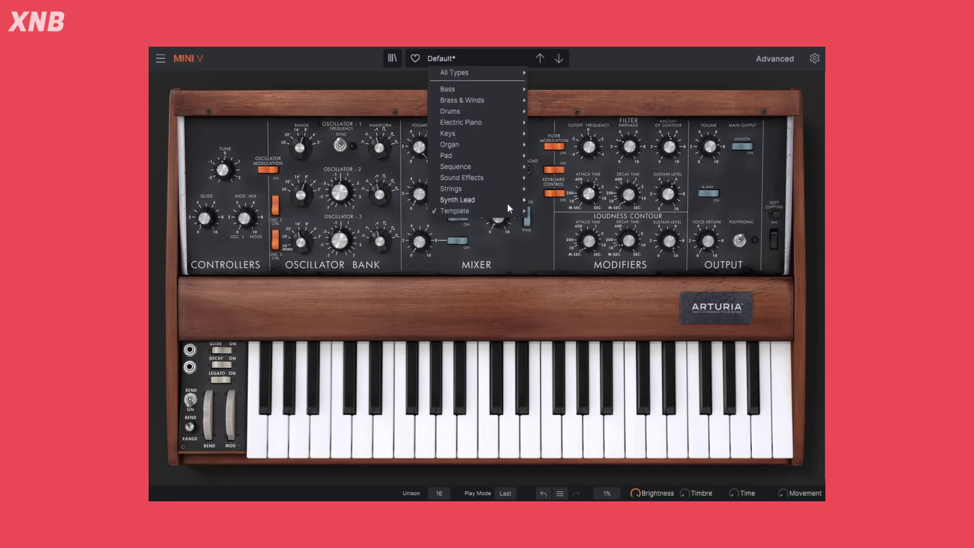
{"action": "mouse_move", "coordinate": [471, 212]}
{"action": "left_click", "coordinate": [552, 246]}
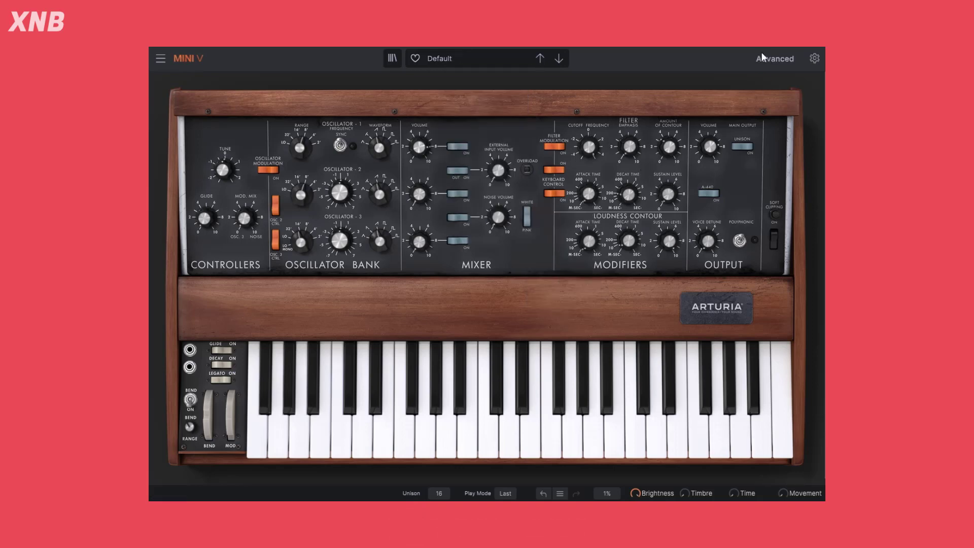
Step: Reset the modulation matrix in the advanced view and return to the main synth panel
{"action": "left_click", "coordinate": [775, 58]}
{"action": "left_click", "coordinate": [745, 105]}
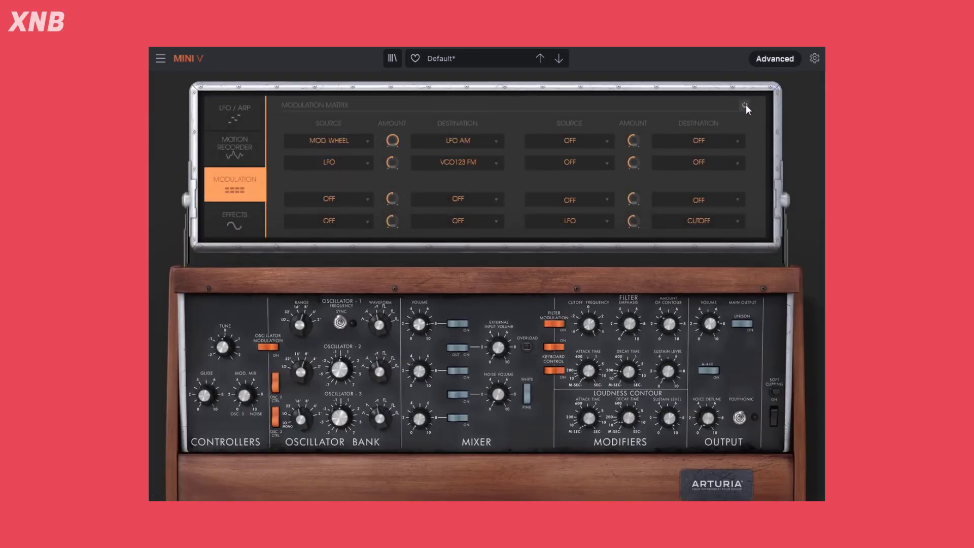
{"action": "left_click", "coordinate": [767, 60]}
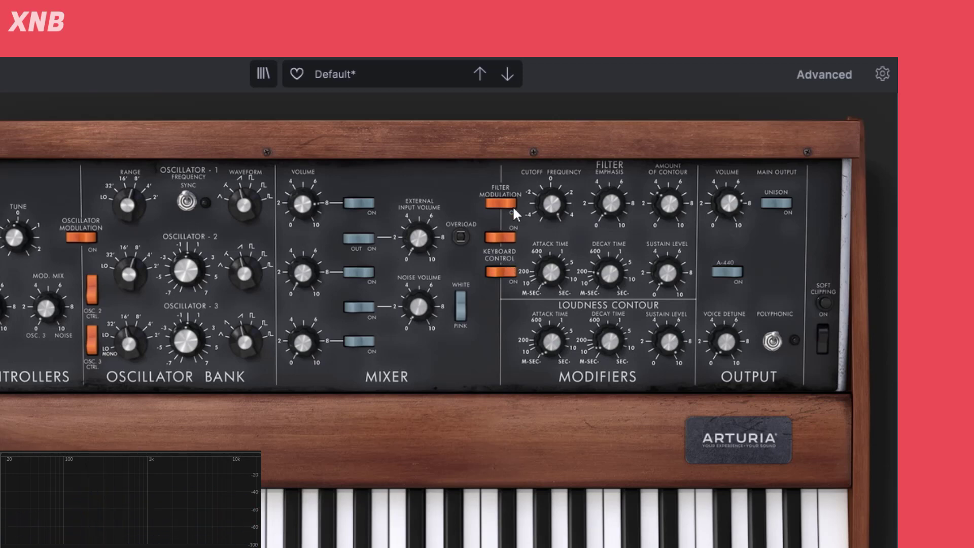
Step: Sweep the filter cutoff frequency down to 40 Hz and partly back up
{"action": "mouse_move", "coordinate": [554, 205]}
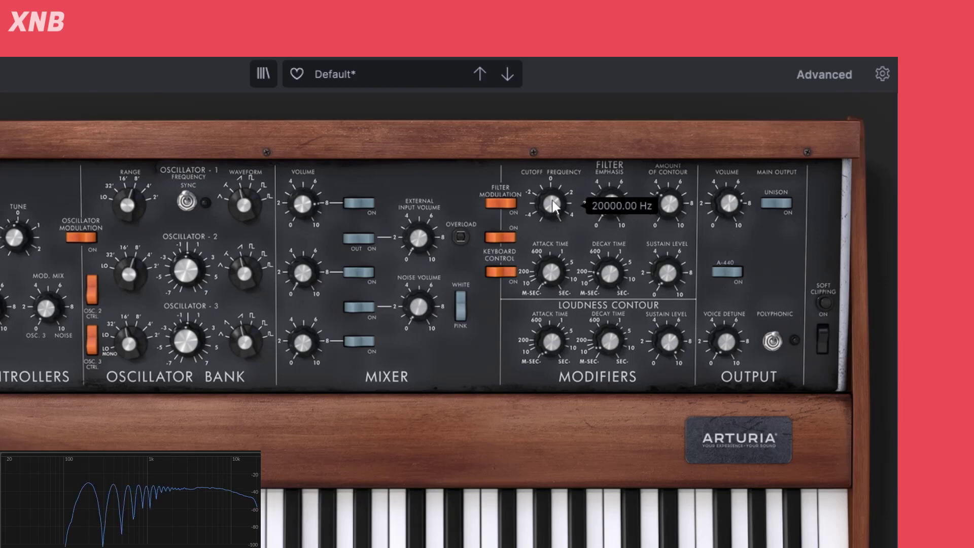
{"action": "left_click_drag", "start_coordinate": [551, 204], "coordinate": [552, 295]}
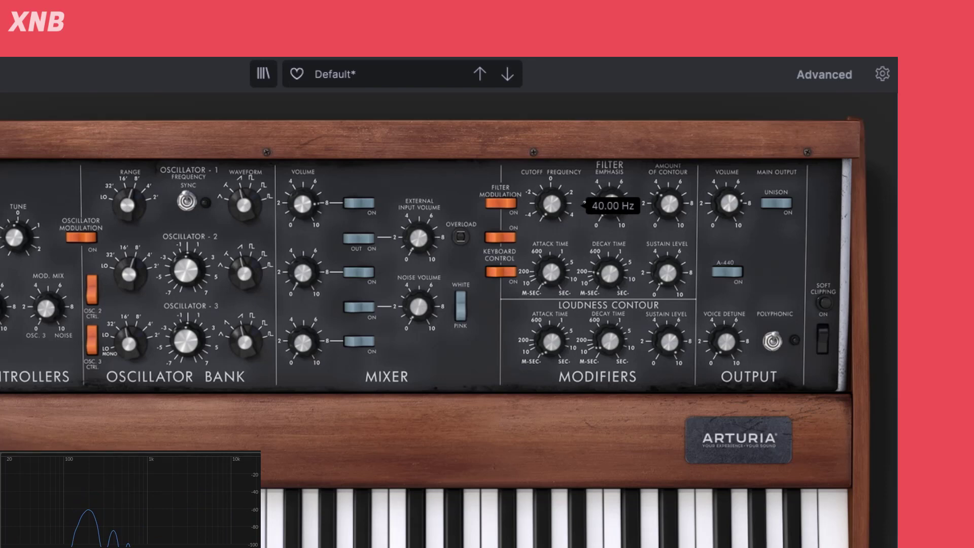
{"action": "left_click_drag", "start_coordinate": [552, 295], "coordinate": [551, 258]}
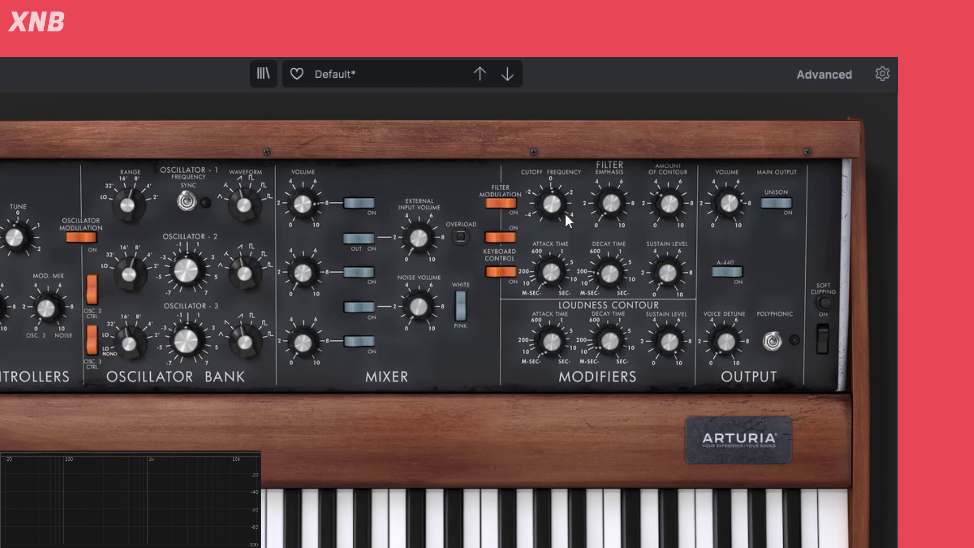
Step: Lower the filter cutoff frequency to about 455 Hz, then raise it in small amounts
{"action": "mouse_move", "coordinate": [553, 205]}
{"action": "left_mouse_down"}
{"action": "mouse_move", "coordinate": [553, 180]}
{"action": "mouse_move", "coordinate": [553, 223]}
{"action": "left_mouse_up"}
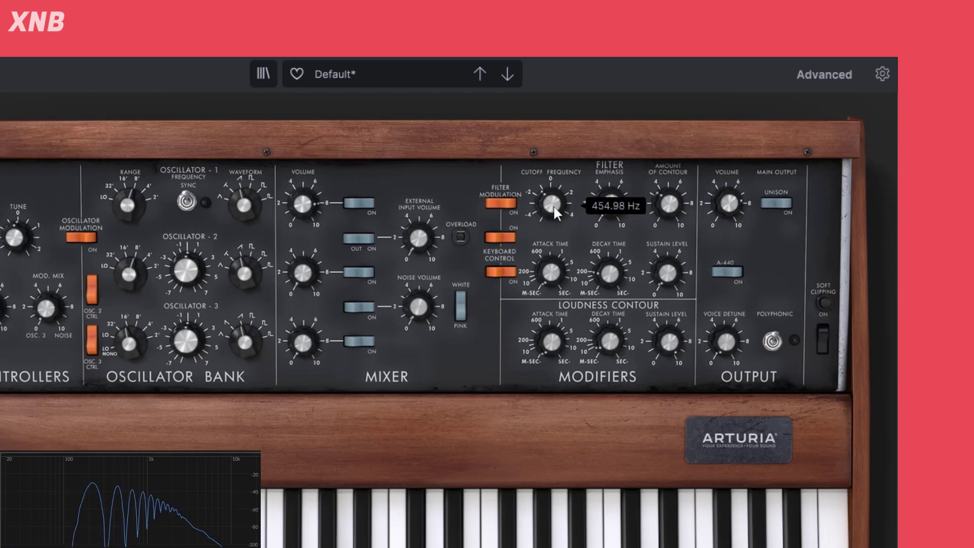
{"action": "left_click_drag", "start_coordinate": [553, 205], "coordinate": [553, 193]}
{"action": "mouse_move", "coordinate": [610, 217]}
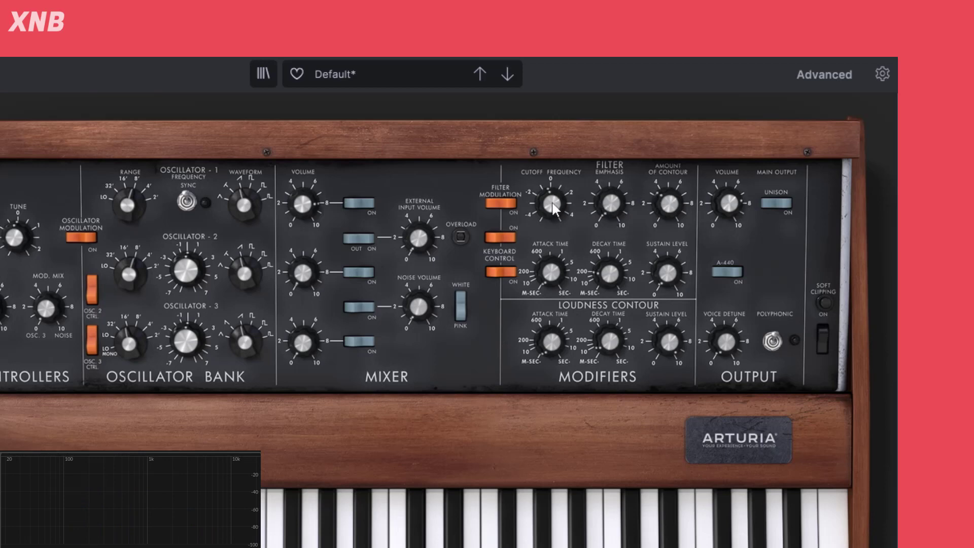
{"action": "mouse_move", "coordinate": [553, 203]}
{"action": "mouse_move", "coordinate": [553, 205]}
{"action": "left_mouse_down"}
{"action": "mouse_move", "coordinate": [553, 165]}
{"action": "mouse_move", "coordinate": [553, 200]}
{"action": "left_mouse_up"}
Step: Raise the filter emphasis and adjust the cutoff frequency to bring out the resonant peak
{"action": "mouse_move", "coordinate": [605, 205]}
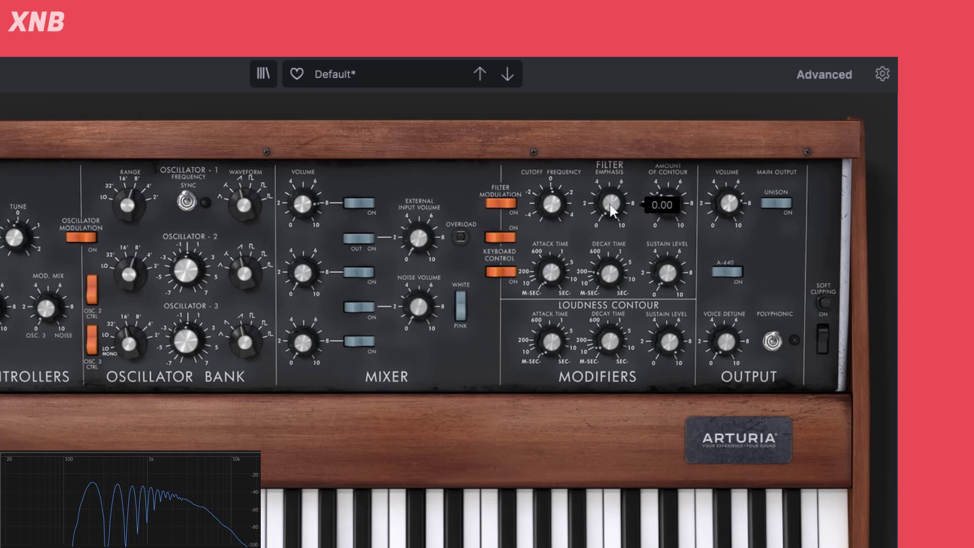
{"action": "left_click_drag", "start_coordinate": [611, 203], "coordinate": [611, 153]}
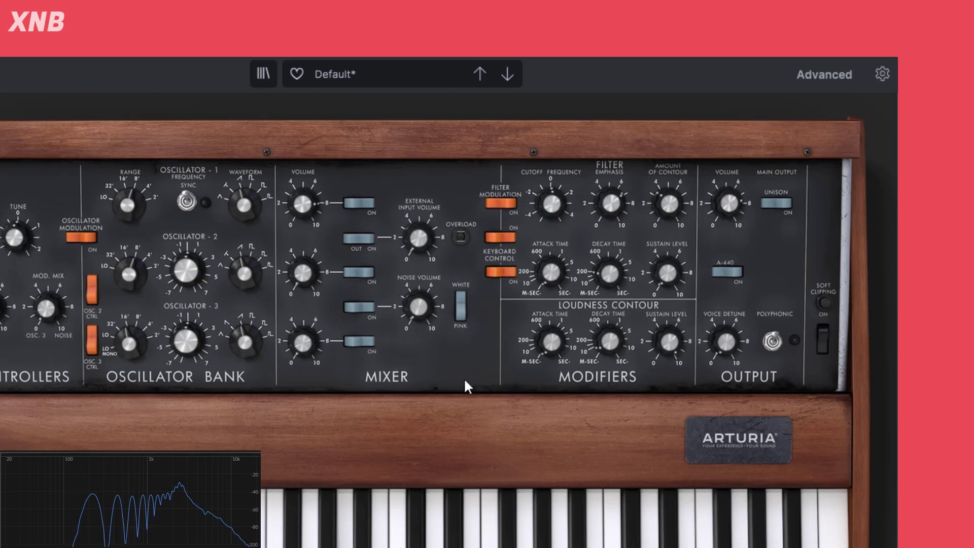
{"action": "mouse_move", "coordinate": [207, 493]}
{"action": "left_click_drag", "start_coordinate": [610, 204], "coordinate": [611, 149]}
{"action": "left_click_drag", "start_coordinate": [552, 203], "coordinate": [606, 222]}
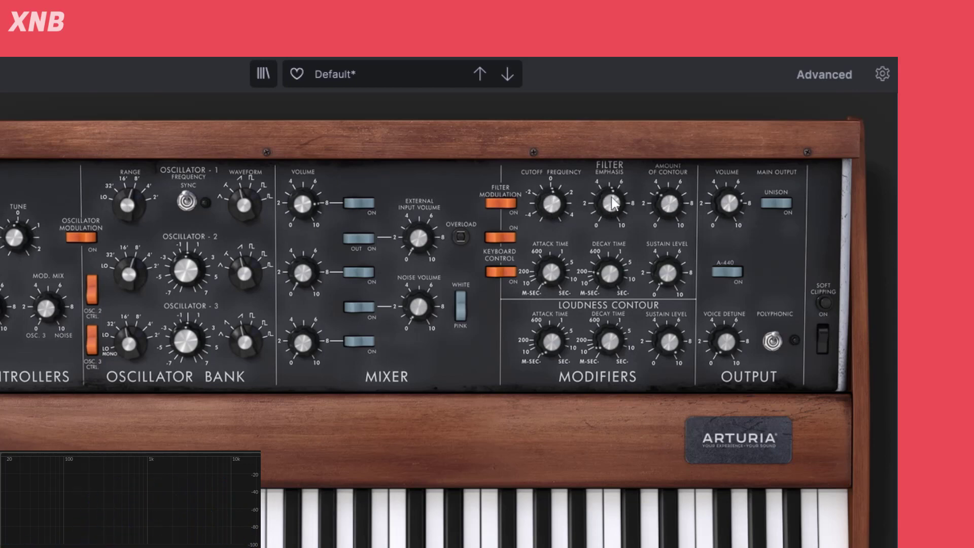
{"action": "mouse_move", "coordinate": [608, 197]}
Step: Turn the output volume down slightly and lower the filter contour's sustain level
{"action": "left_click_drag", "start_coordinate": [729, 203], "coordinate": [730, 208]}
{"action": "left_click_drag", "start_coordinate": [662, 272], "coordinate": [658, 283]}
{"action": "mouse_move", "coordinate": [670, 279]}
Step: Lower the filter cutoff frequency in small amounts to about 527 Hz and further down
{"action": "mouse_move", "coordinate": [559, 208]}
{"action": "left_mouse_down"}
{"action": "mouse_move", "coordinate": [559, 193]}
{"action": "mouse_move", "coordinate": [559, 216]}
{"action": "left_mouse_up"}
{"action": "mouse_move", "coordinate": [191, 341]}
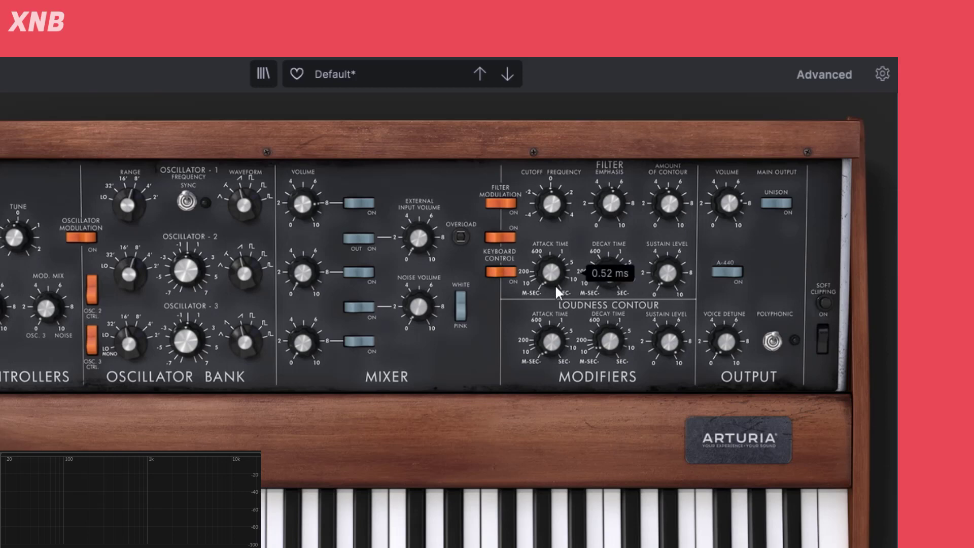
{"action": "left_click_drag", "start_coordinate": [553, 199], "coordinate": [553, 209]}
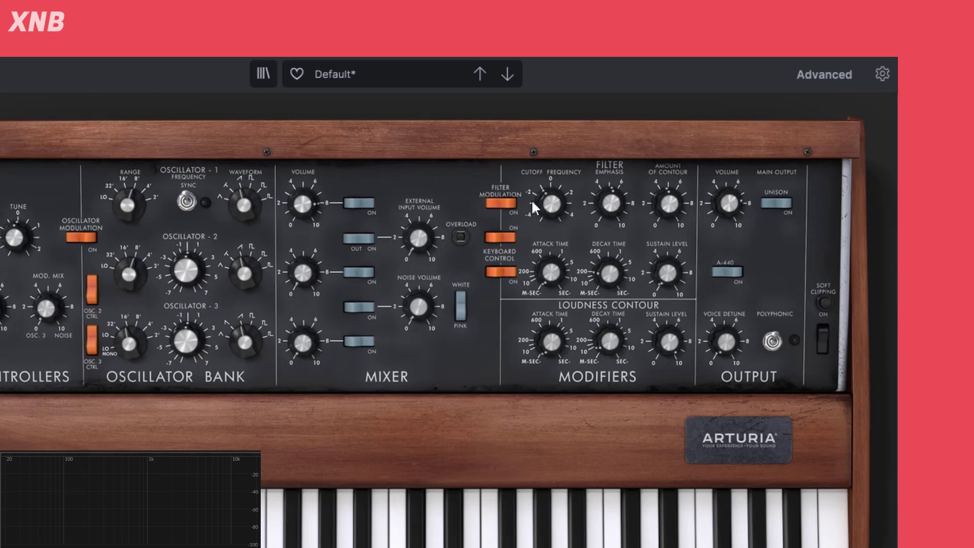
{"action": "mouse_move", "coordinate": [538, 205]}
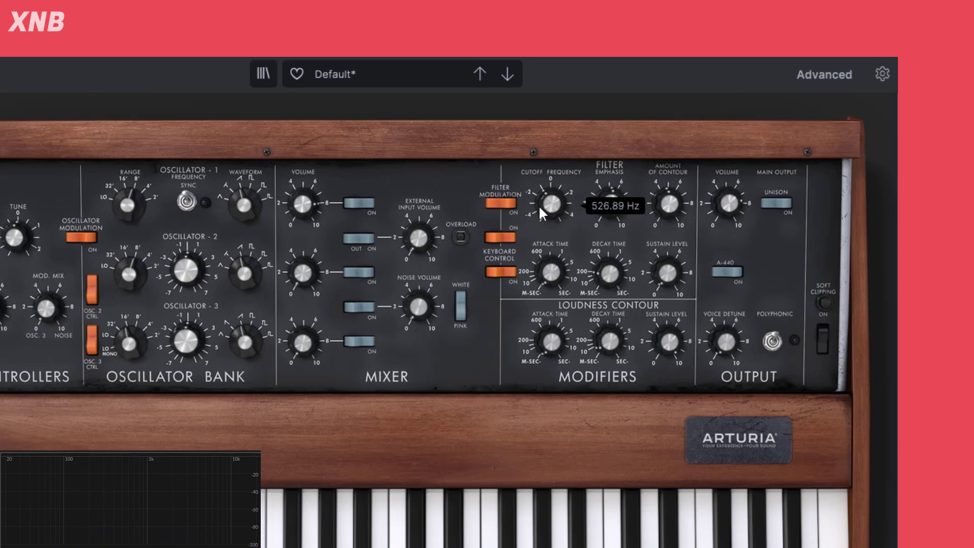
{"action": "left_click_drag", "start_coordinate": [550, 207], "coordinate": [551, 218]}
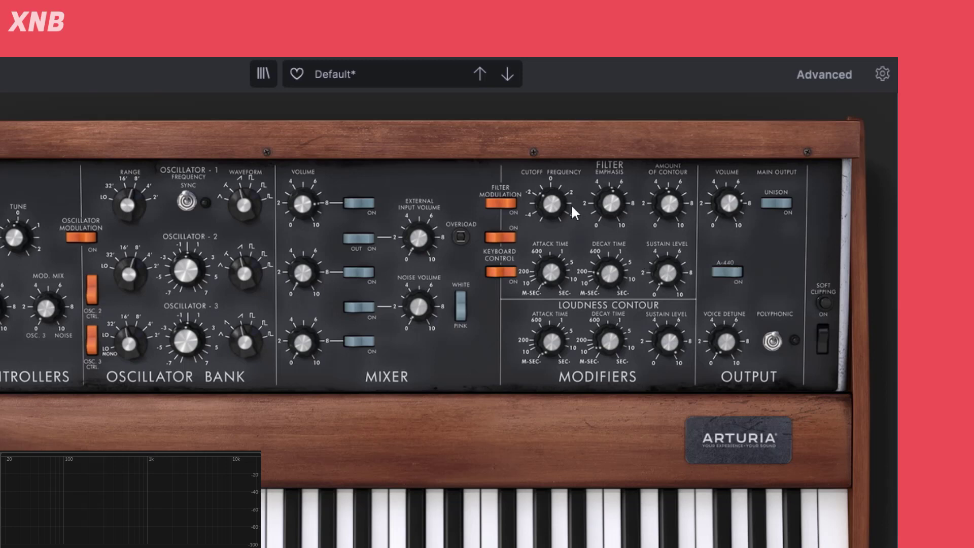
Step: Raise the filter cutoff frequency to about 3820 Hz, then bring it down to about 315 Hz
{"action": "mouse_move", "coordinate": [559, 205]}
{"action": "mouse_move", "coordinate": [569, 209]}
{"action": "left_click_drag", "start_coordinate": [557, 209], "coordinate": [556, 175]}
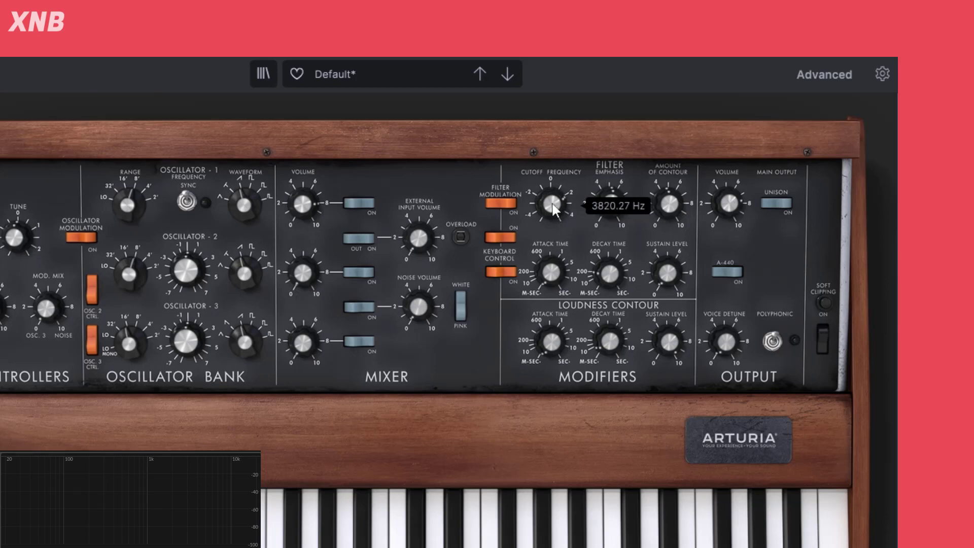
{"action": "left_click_drag", "start_coordinate": [555, 208], "coordinate": [554, 243]}
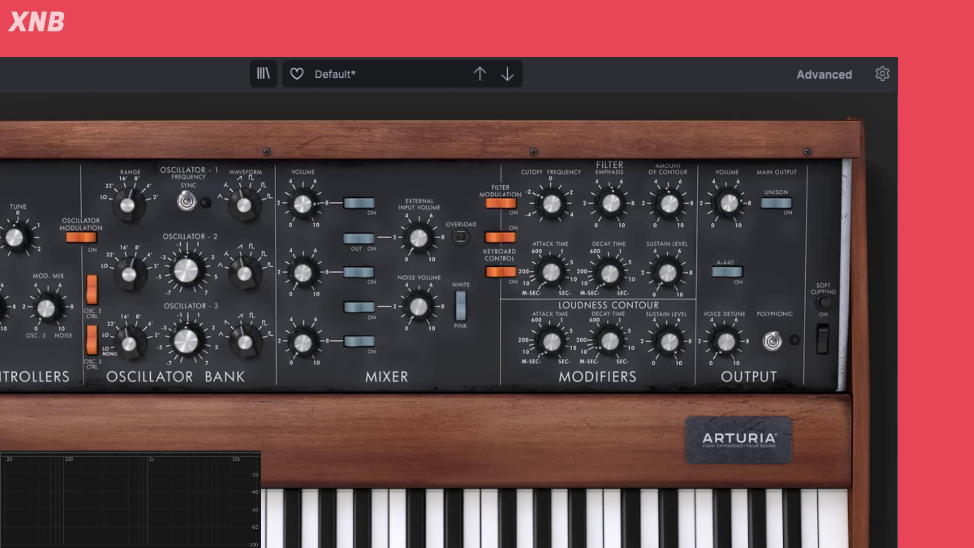
{"action": "mouse_move", "coordinate": [539, 277]}
Step: Raise the filter cutoff frequency, then lengthen the filter contour's attack time to 230 ms and beyond
{"action": "mouse_move", "coordinate": [552, 209]}
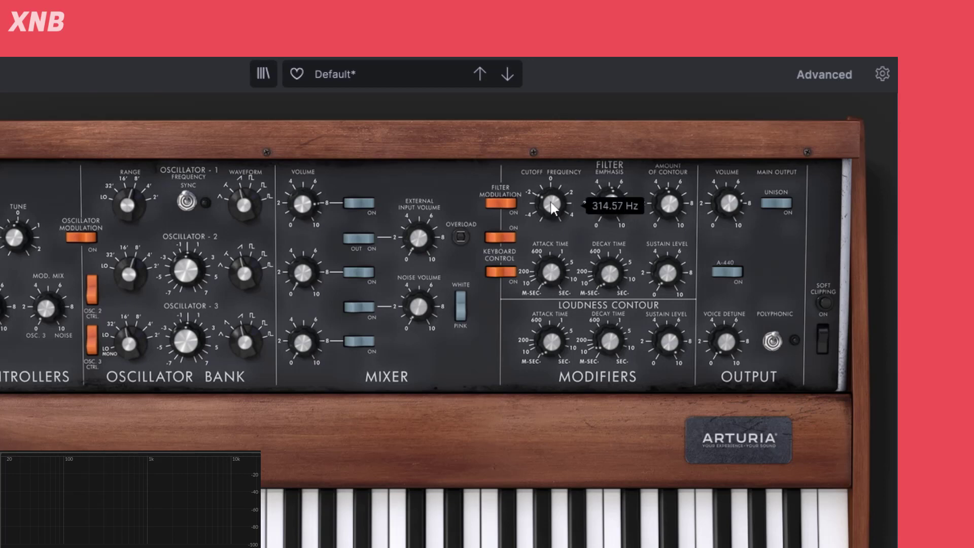
{"action": "left_click_drag", "start_coordinate": [552, 207], "coordinate": [553, 182]}
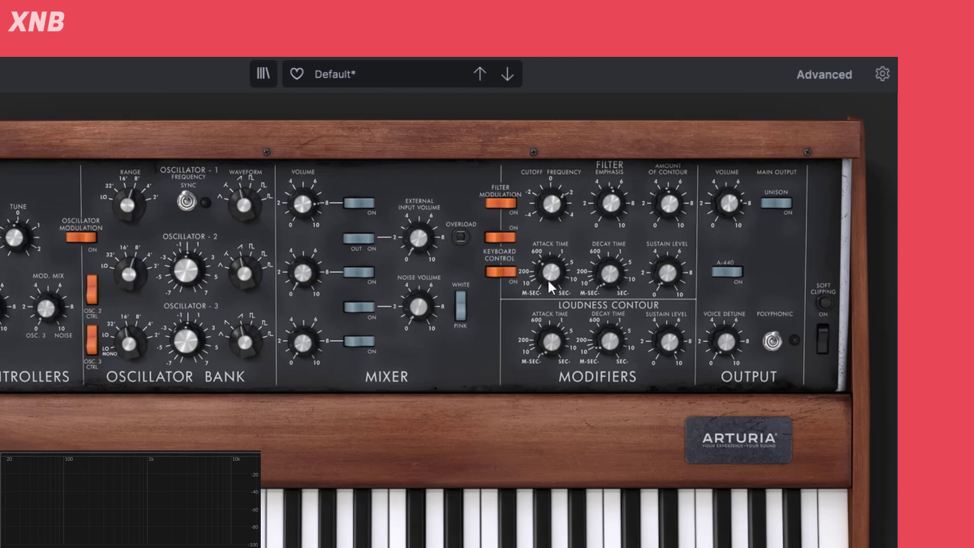
{"action": "left_click_drag", "start_coordinate": [547, 276], "coordinate": [547, 264]}
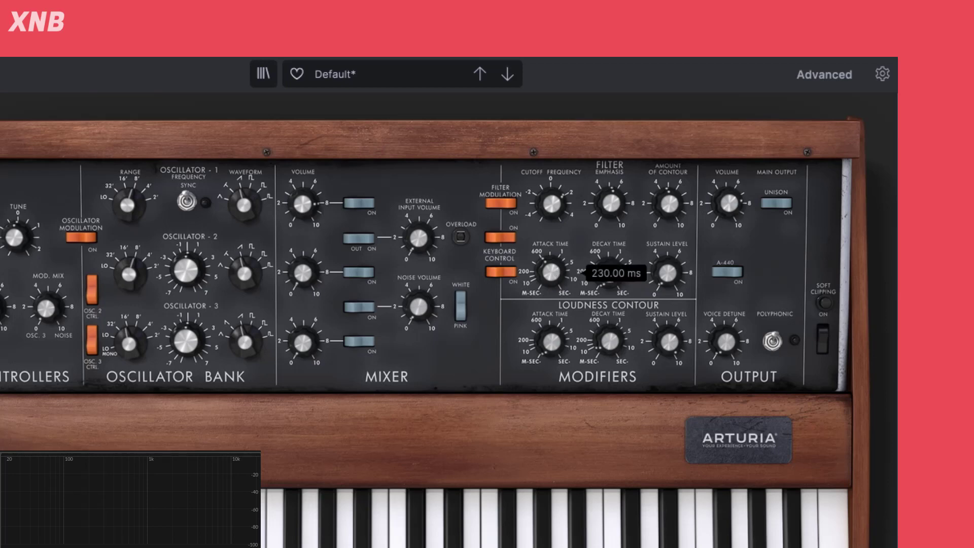
{"action": "left_click_drag", "start_coordinate": [547, 264], "coordinate": [546, 254]}
Step: Raise the filter cutoff frequency to about 3152 Hz and adjust the filter contour's attack time slightly
{"action": "mouse_move", "coordinate": [551, 203]}
{"action": "left_mouse_down"}
{"action": "mouse_move", "coordinate": [552, 191]}
{"action": "mouse_move", "coordinate": [552, 206]}
{"action": "left_mouse_up"}
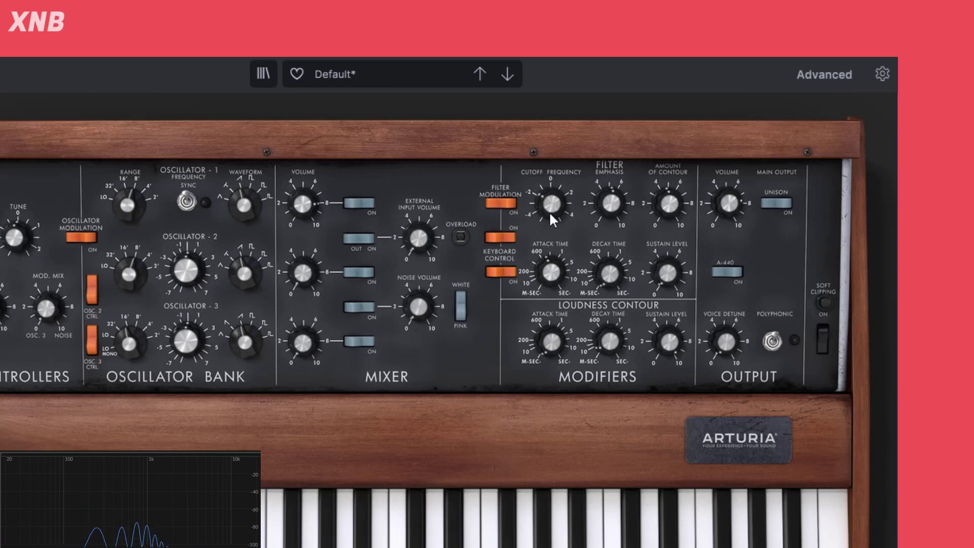
{"action": "left_click_drag", "start_coordinate": [550, 211], "coordinate": [549, 187]}
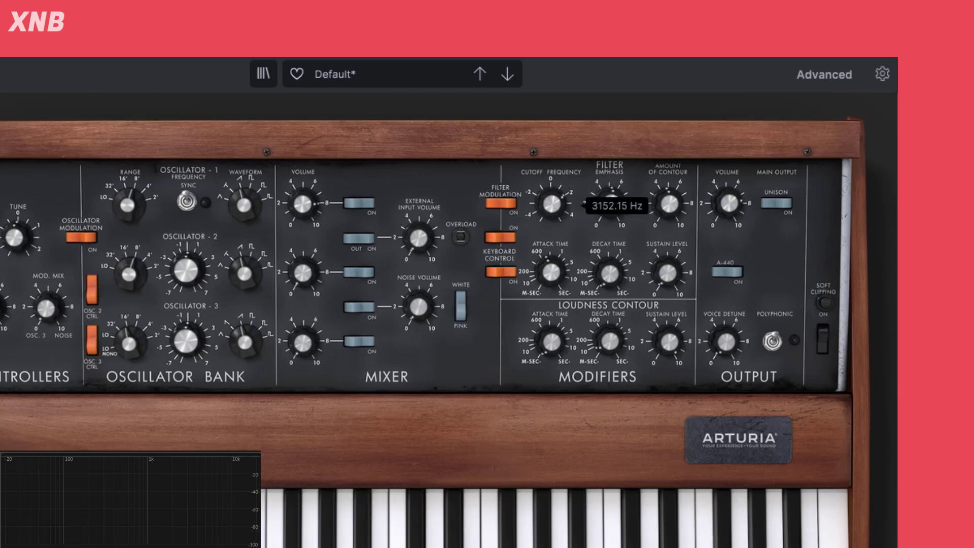
{"action": "left_click_drag", "start_coordinate": [547, 280], "coordinate": [546, 274]}
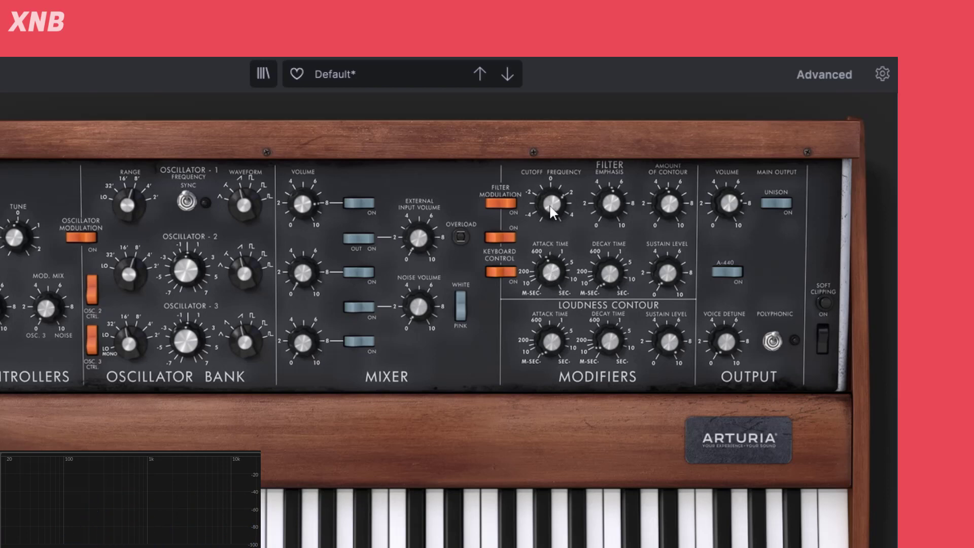
Step: Lower the filter cutoff frequency to about 322 Hz and lengthen the filter contour's attack time
{"action": "left_click_drag", "start_coordinate": [549, 204], "coordinate": [549, 218]}
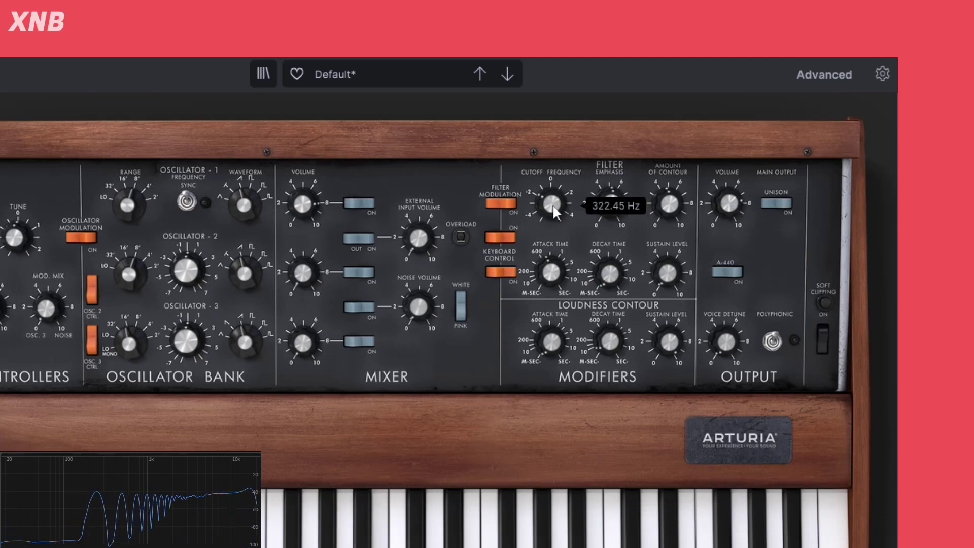
{"action": "left_click", "coordinate": [546, 276]}
{"action": "left_click_drag", "start_coordinate": [547, 276], "coordinate": [546, 249]}
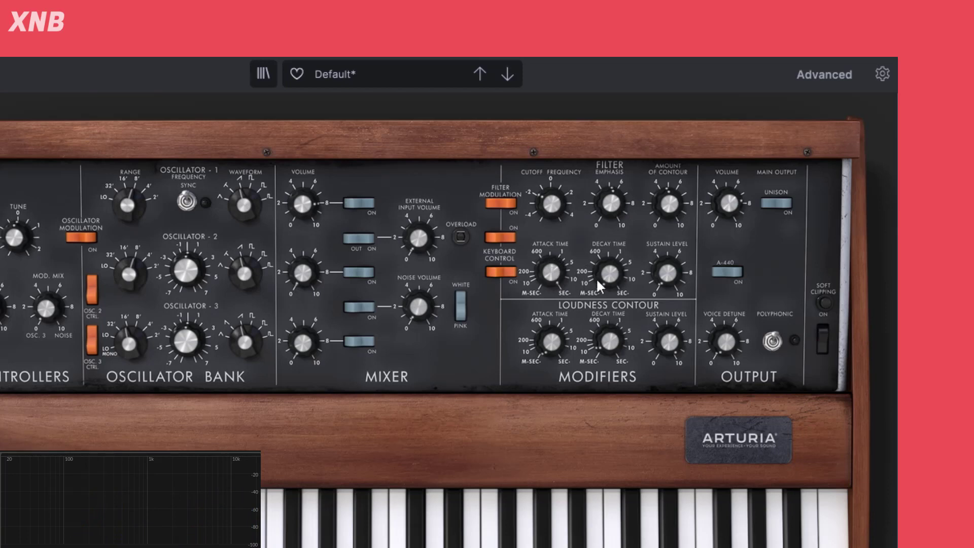
Step: Adjust the filter contour's decay time and nudge the cutoff frequency up
{"action": "left_click", "coordinate": [609, 276]}
{"action": "left_click_drag", "start_coordinate": [609, 279], "coordinate": [589, 281]}
{"action": "mouse_move", "coordinate": [553, 211]}
{"action": "left_mouse_down"}
{"action": "mouse_move", "coordinate": [553, 173]}
{"action": "mouse_move", "coordinate": [554, 206]}
{"action": "left_mouse_up"}
Step: Drop the filter contour's attack time to its minimum, then try about 468 ms and 3.18 s
{"action": "mouse_move", "coordinate": [547, 277]}
{"action": "left_click_drag", "start_coordinate": [546, 276], "coordinate": [547, 377]}
{"action": "left_click_drag", "start_coordinate": [549, 267], "coordinate": [548, 230]}
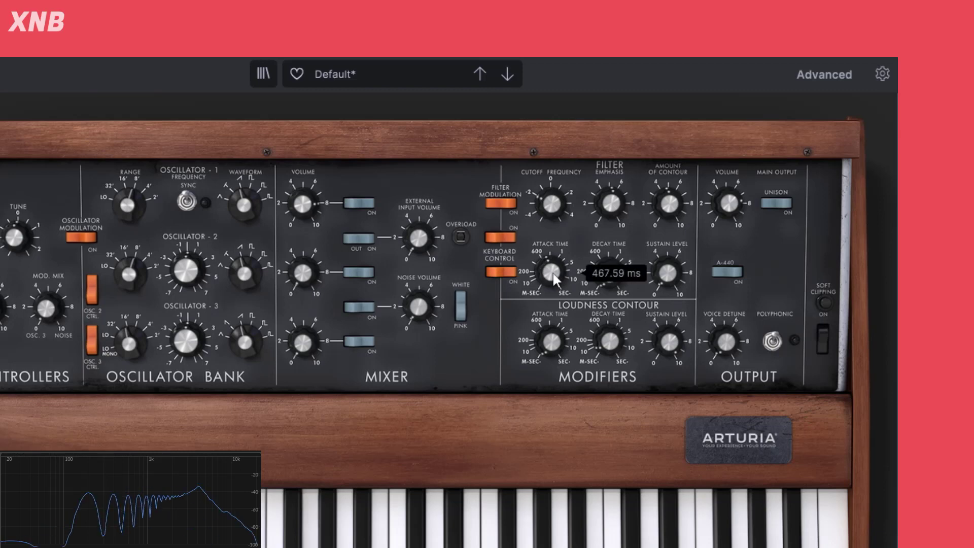
{"action": "left_click_drag", "start_coordinate": [551, 271], "coordinate": [551, 239]}
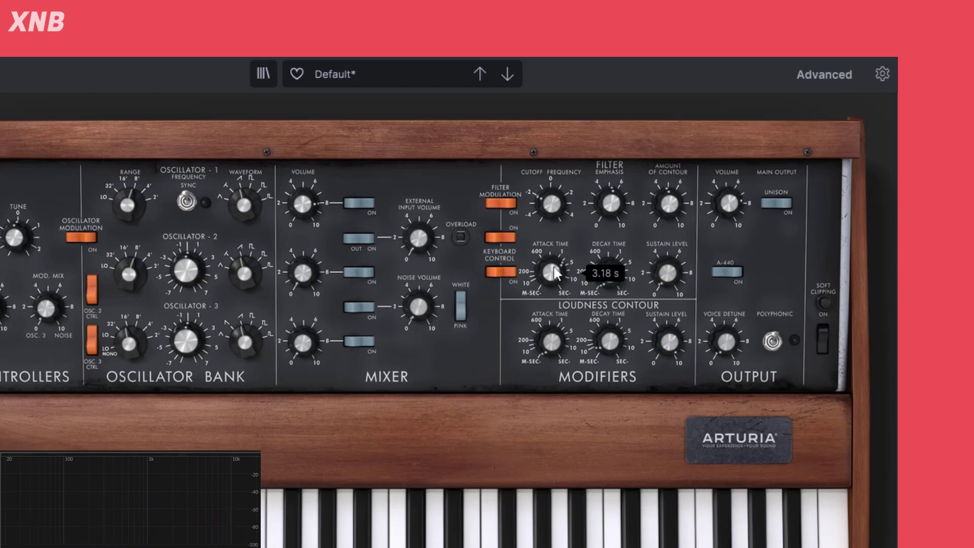
Step: Shorten the filter contour's attack time to 0.52 ms, trying 6.44 ms before turning it down again
{"action": "left_click_drag", "start_coordinate": [555, 268], "coordinate": [553, 275]}
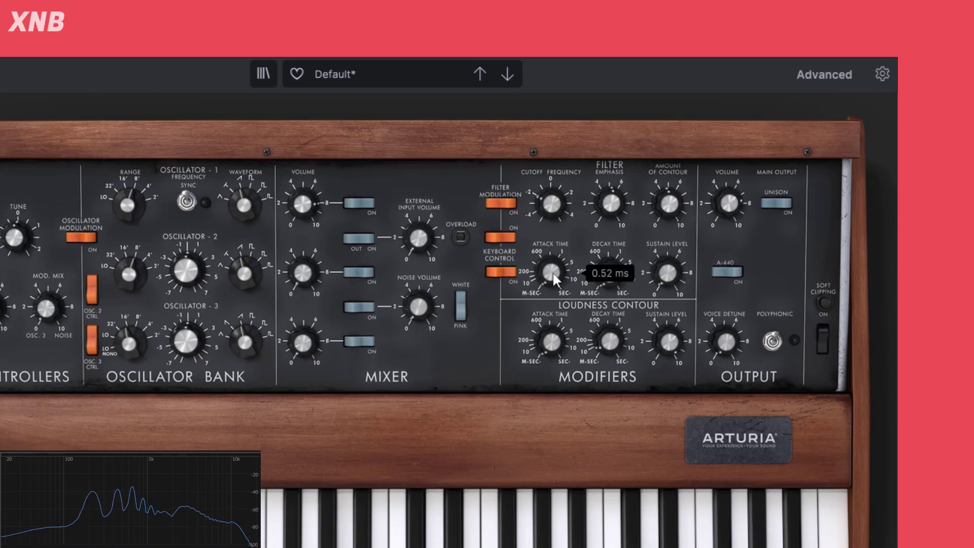
{"action": "scroll", "coordinate": [552, 272], "scroll_direction": "up", "scroll_amount": 1}
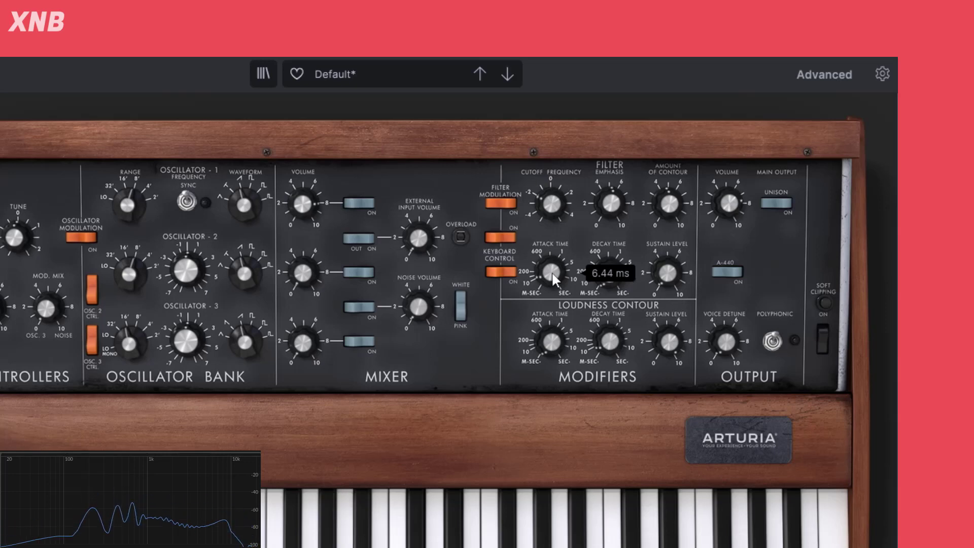
{"action": "left_click_drag", "start_coordinate": [552, 273], "coordinate": [552, 285]}
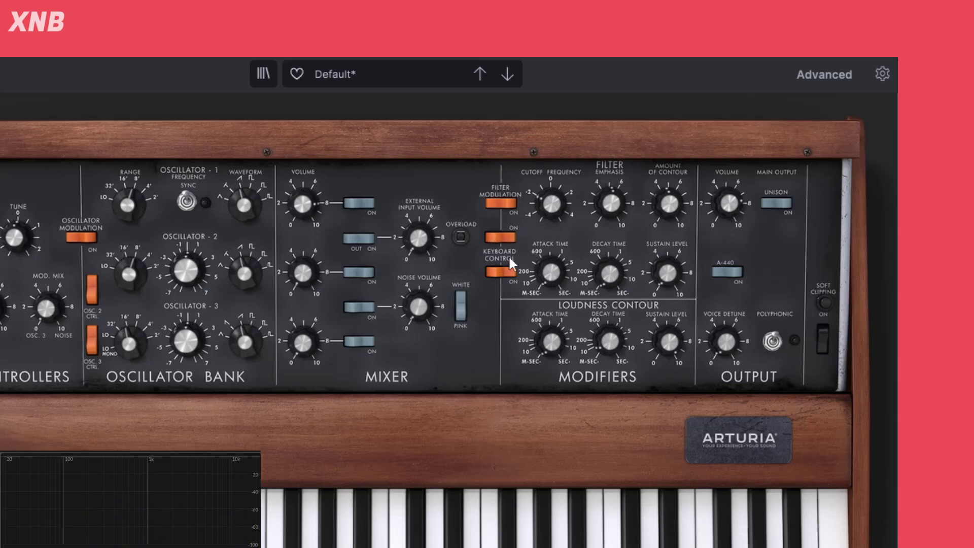
Step: Sweep the filter cutoff frequency up and bring it back down to about 292 Hz
{"action": "mouse_move", "coordinate": [552, 206]}
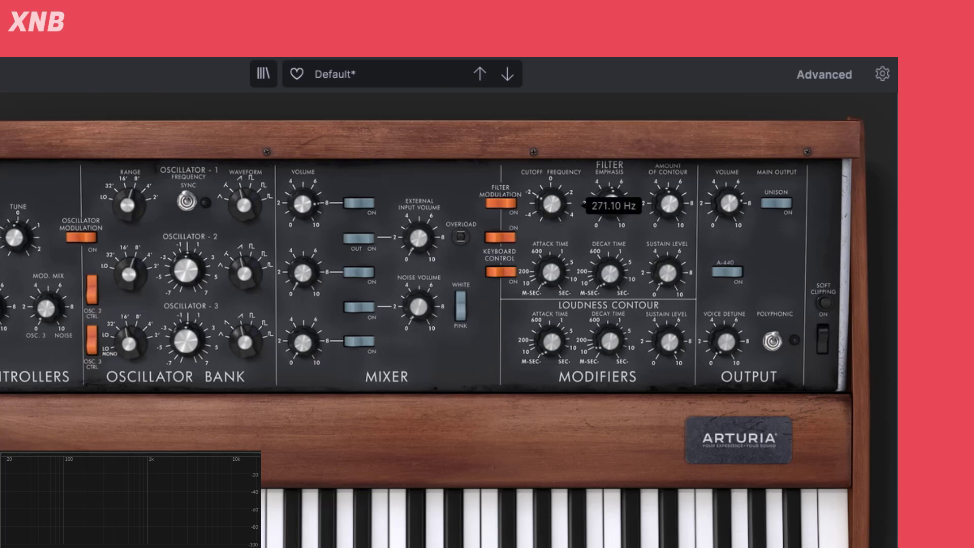
{"action": "left_click_drag", "start_coordinate": [552, 205], "coordinate": [552, 178]}
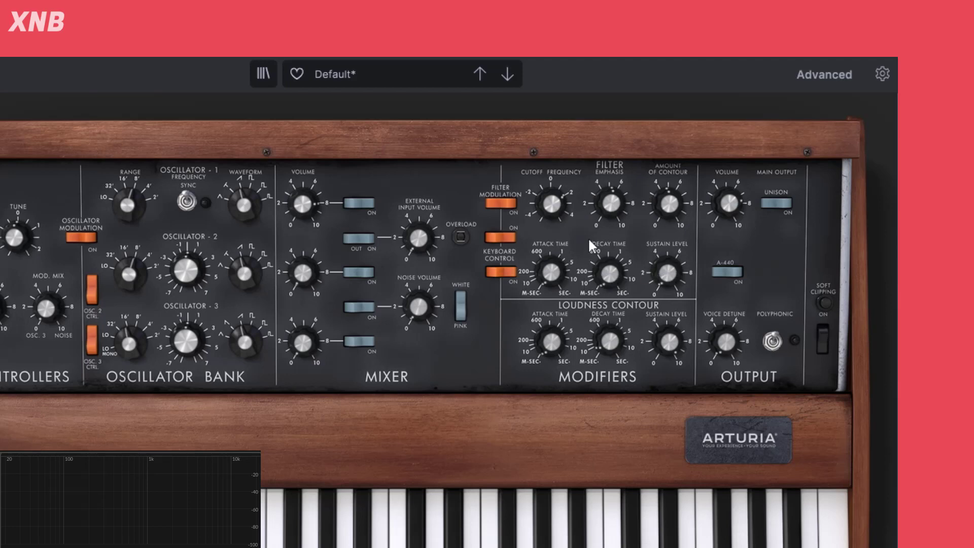
{"action": "mouse_move", "coordinate": [552, 204]}
{"action": "left_mouse_down"}
{"action": "mouse_move", "coordinate": [552, 193]}
{"action": "mouse_move", "coordinate": [552, 213]}
{"action": "left_mouse_up"}
Step: Lengthen the filter contour's attack time and fine-tune its decay time
{"action": "mouse_move", "coordinate": [553, 276]}
{"action": "left_mouse_down"}
{"action": "mouse_move", "coordinate": [554, 242]}
{"action": "mouse_move", "coordinate": [555, 260]}
{"action": "left_mouse_up"}
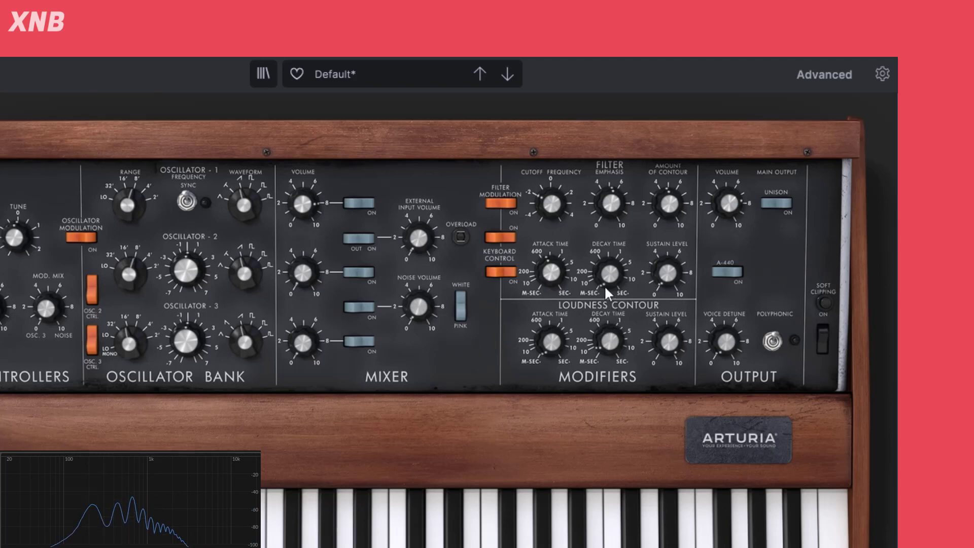
{"action": "left_click_drag", "start_coordinate": [606, 280], "coordinate": [606, 277]}
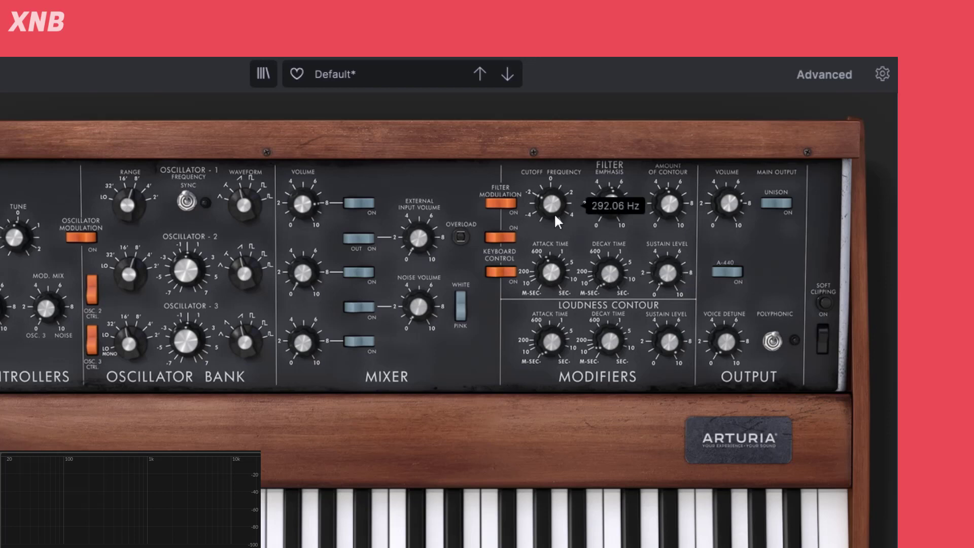
Step: Lower the filter cutoff to about 264 Hz and set the filter contour's decay time to 1.08 s
{"action": "mouse_move", "coordinate": [555, 213]}
{"action": "left_mouse_down"}
{"action": "mouse_move", "coordinate": [554, 171]}
{"action": "mouse_move", "coordinate": [554, 224]}
{"action": "mouse_move", "coordinate": [553, 204]}
{"action": "left_mouse_up"}
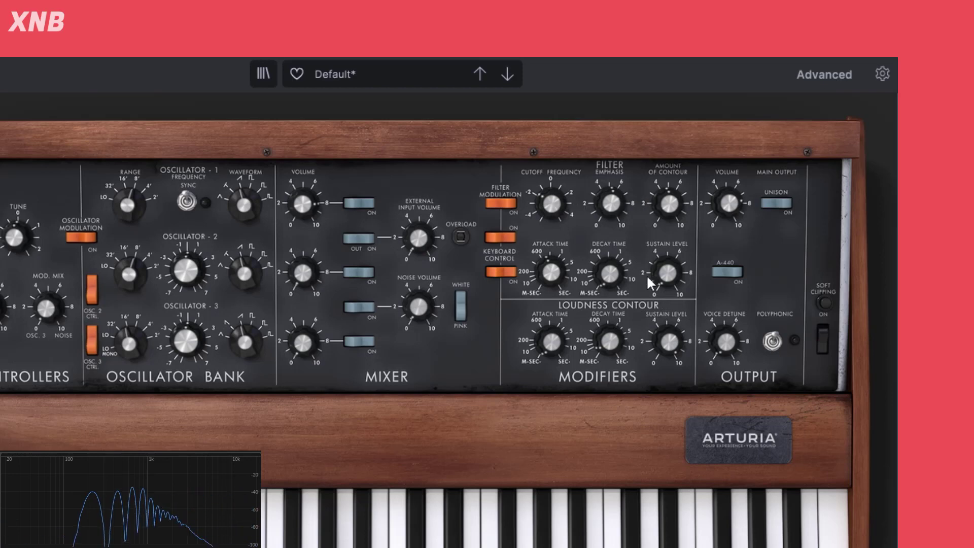
{"action": "mouse_move", "coordinate": [613, 274]}
{"action": "mouse_move", "coordinate": [561, 215]}
{"action": "left_mouse_down"}
{"action": "mouse_move", "coordinate": [561, 193]}
{"action": "mouse_move", "coordinate": [561, 218]}
{"action": "left_mouse_up"}
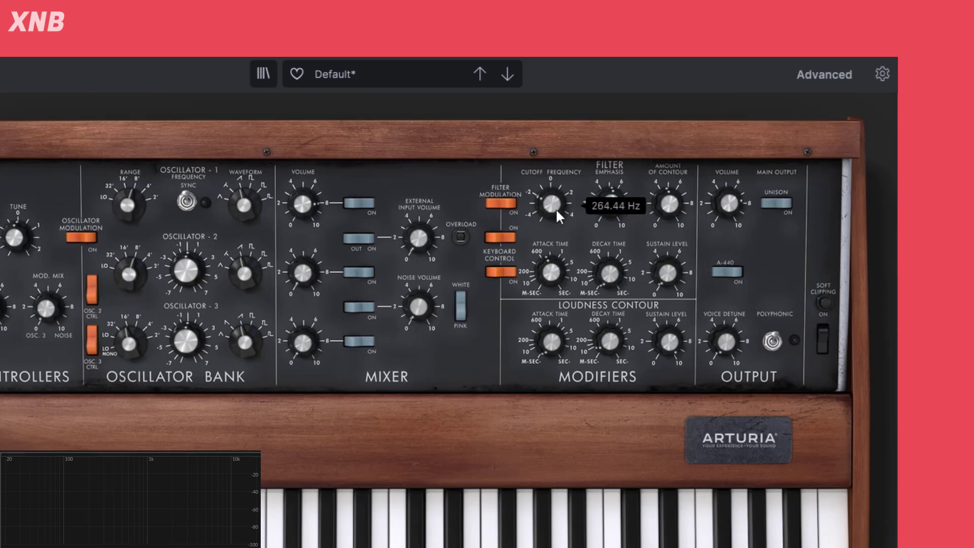
{"action": "mouse_move", "coordinate": [616, 276]}
{"action": "left_mouse_down"}
{"action": "mouse_move", "coordinate": [616, 260]}
{"action": "mouse_move", "coordinate": [609, 279]}
{"action": "left_mouse_up"}
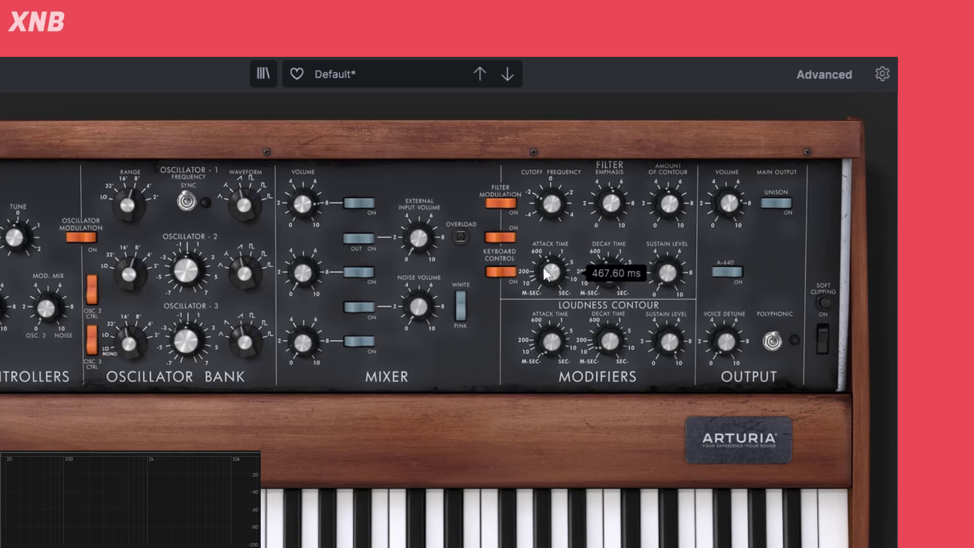
{"action": "left_click", "coordinate": [607, 267]}
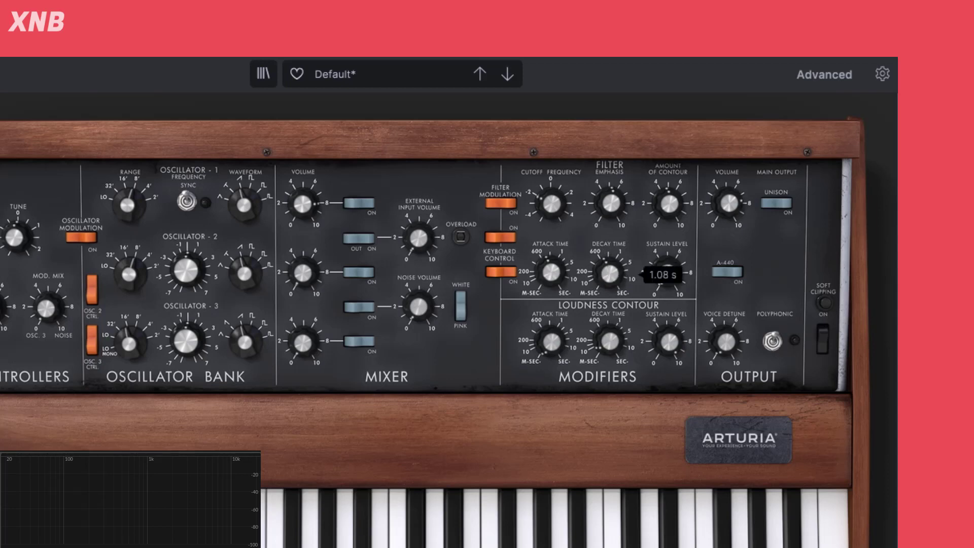
Step: Readjust the filter cutoff frequency and lengthen the filter contour's decay time to 28.00 s
{"action": "left_click_drag", "start_coordinate": [538, 194], "coordinate": [551, 227]}
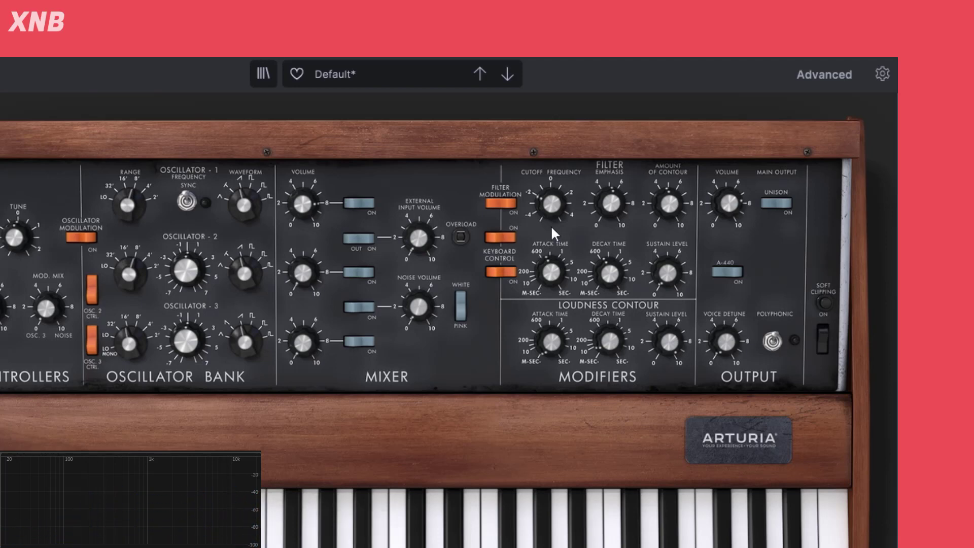
{"action": "mouse_move", "coordinate": [552, 203]}
{"action": "left_mouse_down"}
{"action": "mouse_move", "coordinate": [551, 219]}
{"action": "mouse_move", "coordinate": [552, 202]}
{"action": "mouse_move", "coordinate": [562, 211]}
{"action": "mouse_move", "coordinate": [555, 227]}
{"action": "mouse_move", "coordinate": [554, 208]}
{"action": "left_mouse_up"}
{"action": "left_click_drag", "start_coordinate": [616, 271], "coordinate": [616, 231]}
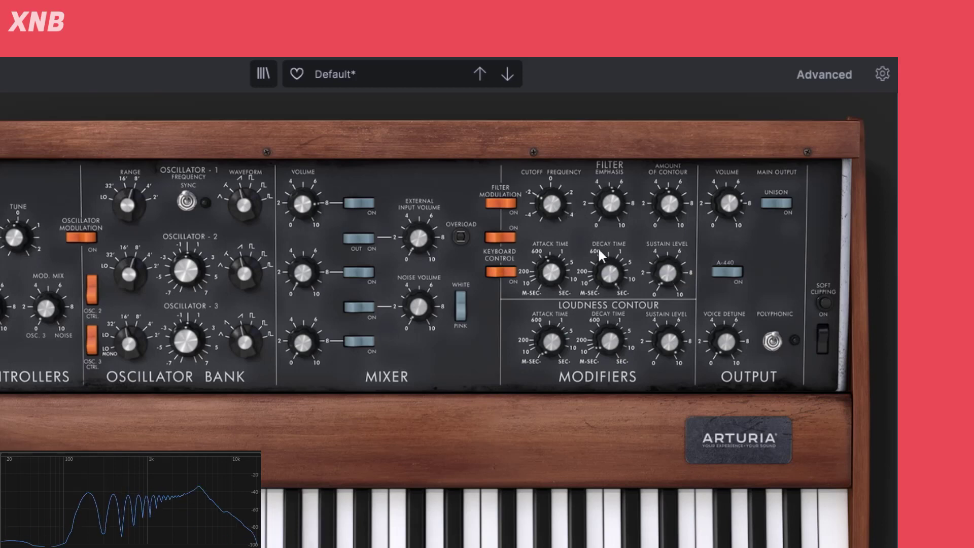
{"action": "mouse_move", "coordinate": [620, 270]}
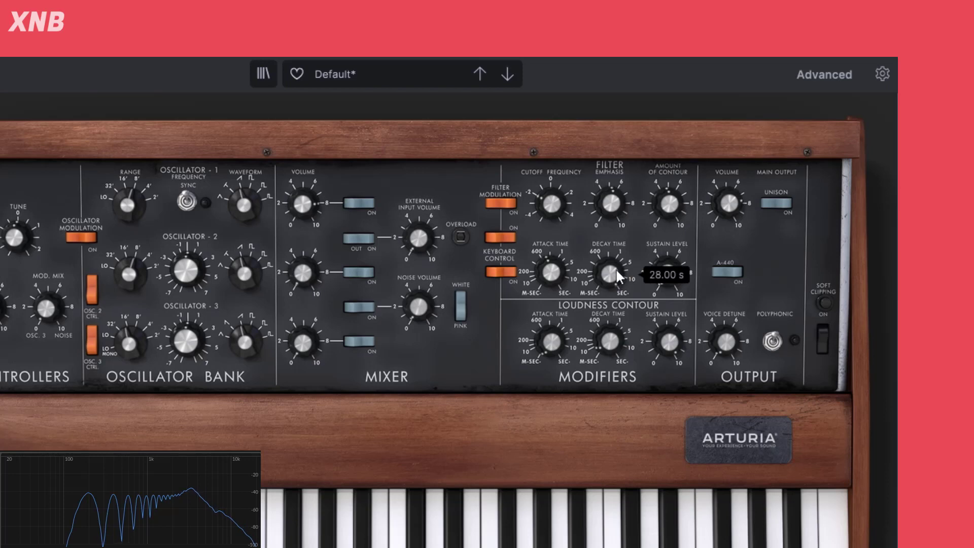
Step: Shorten the filter contour's decay time to 1.52 s
{"action": "left_click_drag", "start_coordinate": [617, 271], "coordinate": [625, 278]}
{"action": "mouse_move", "coordinate": [668, 282]}
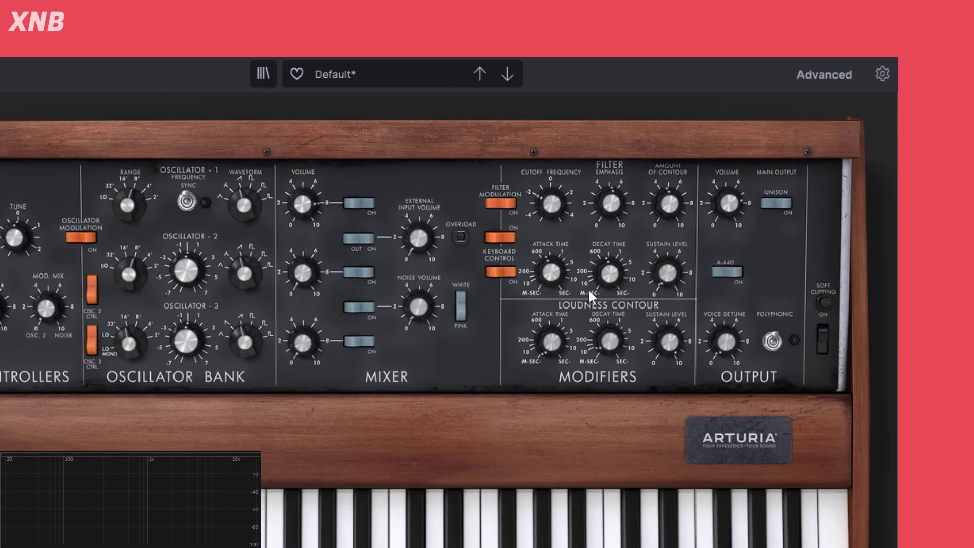
{"action": "mouse_move", "coordinate": [564, 268]}
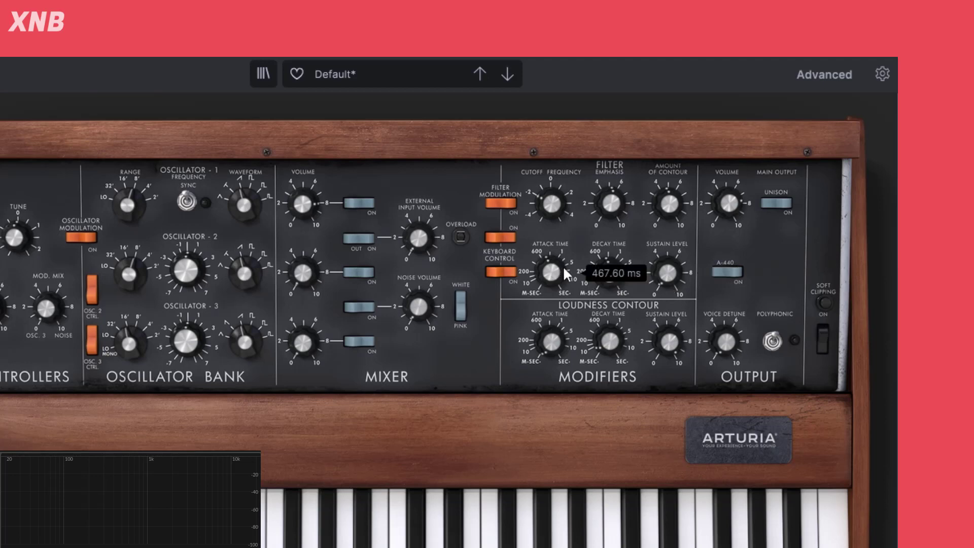
Step: Try filter cutoff frequencies of about 322 Hz and 922 Hz, then bring the cutoff down to about 315 Hz
{"action": "mouse_move", "coordinate": [549, 210]}
{"action": "left_mouse_down"}
{"action": "mouse_move", "coordinate": [549, 199]}
{"action": "mouse_move", "coordinate": [549, 213]}
{"action": "left_mouse_up"}
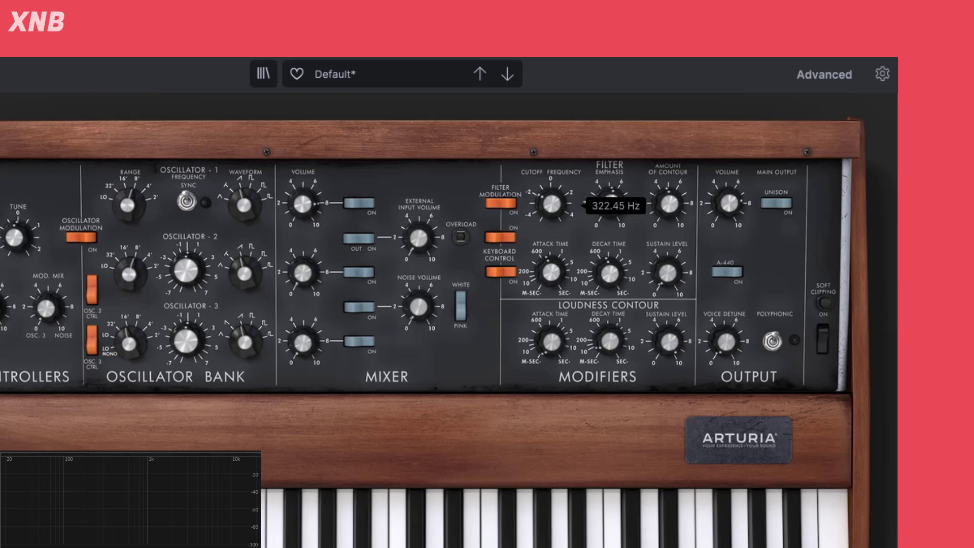
{"action": "mouse_move", "coordinate": [549, 213]}
{"action": "left_mouse_down"}
{"action": "mouse_move", "coordinate": [549, 197]}
{"action": "mouse_move", "coordinate": [554, 213]}
{"action": "left_mouse_up"}
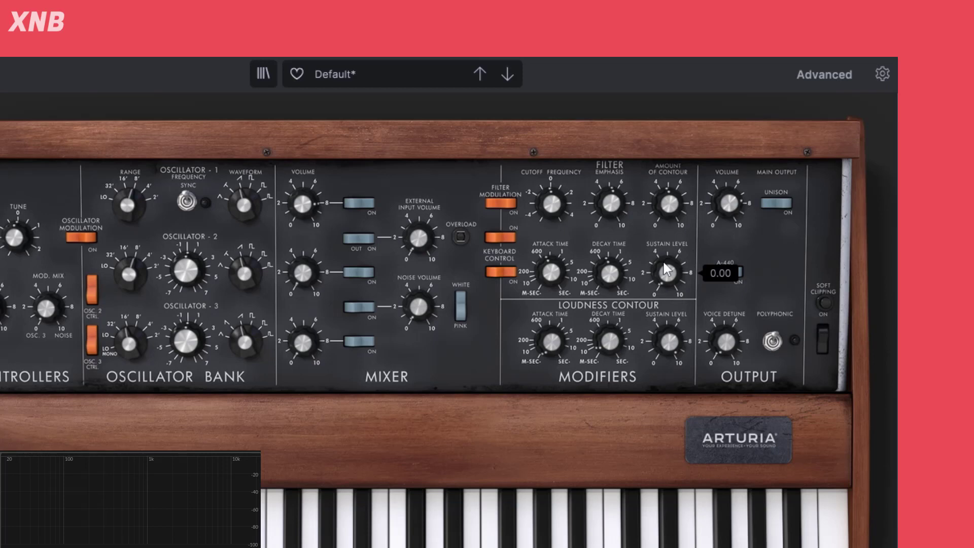
{"action": "mouse_move", "coordinate": [551, 206]}
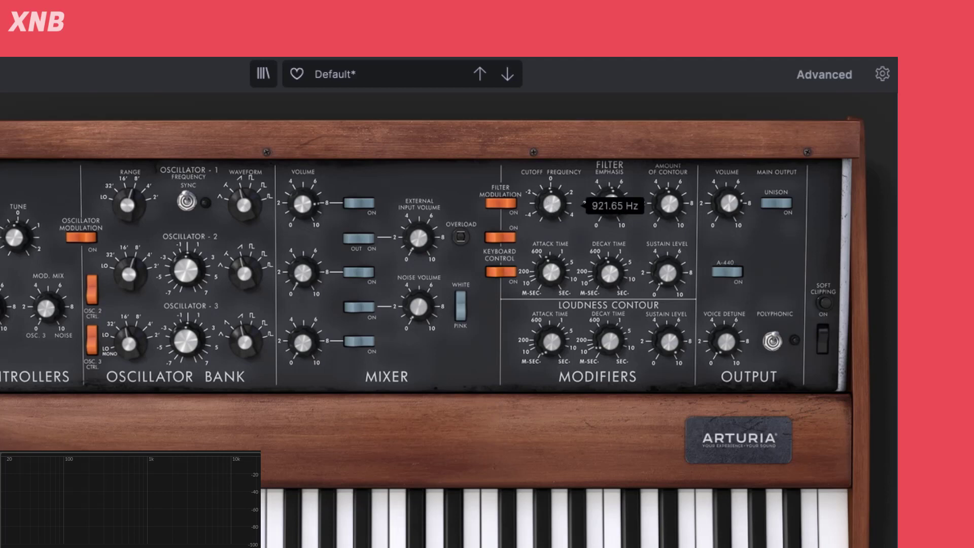
{"action": "left_click_drag", "start_coordinate": [551, 205], "coordinate": [551, 230]}
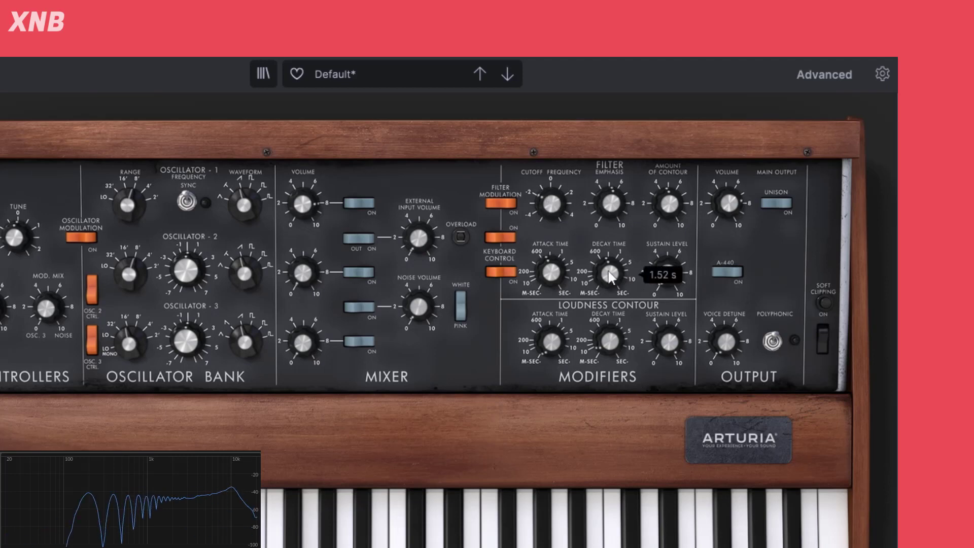
{"action": "mouse_move", "coordinate": [606, 277]}
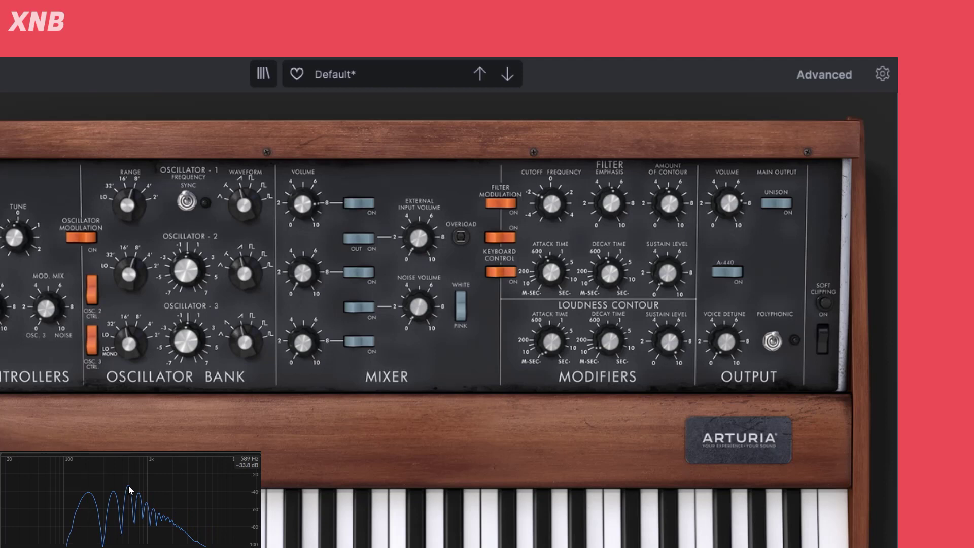
Step: Raise the filter contour's sustain level to 6.28 and fine-tune the cutoff frequency
{"action": "mouse_move", "coordinate": [666, 281]}
{"action": "left_mouse_down"}
{"action": "mouse_move", "coordinate": [666, 266]}
{"action": "mouse_move", "coordinate": [670, 275]}
{"action": "left_mouse_up"}
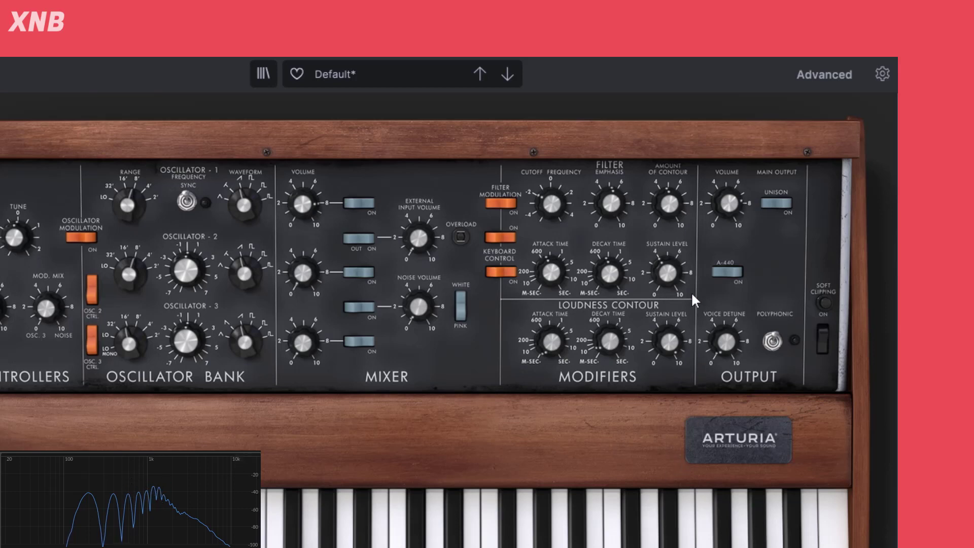
{"action": "left_click_drag", "start_coordinate": [669, 277], "coordinate": [669, 271]}
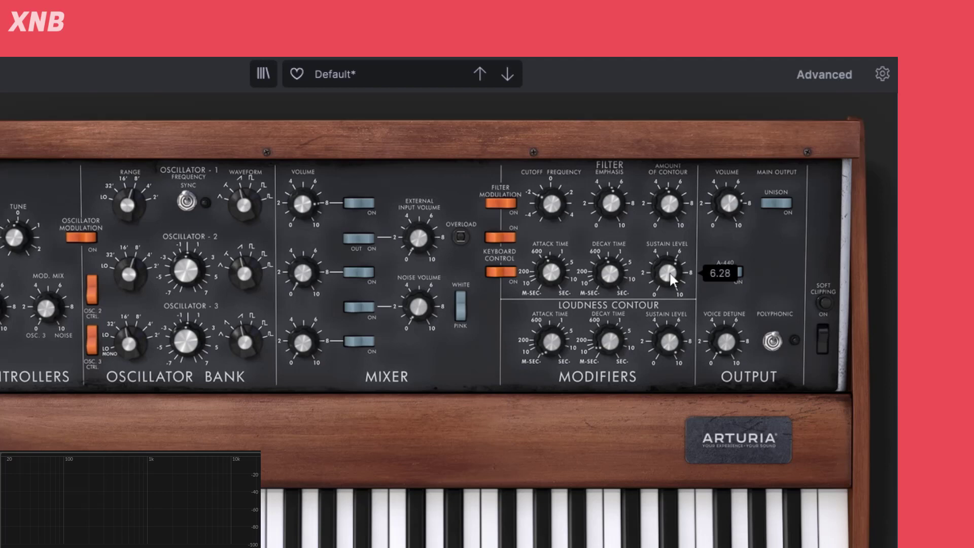
{"action": "mouse_move", "coordinate": [551, 202]}
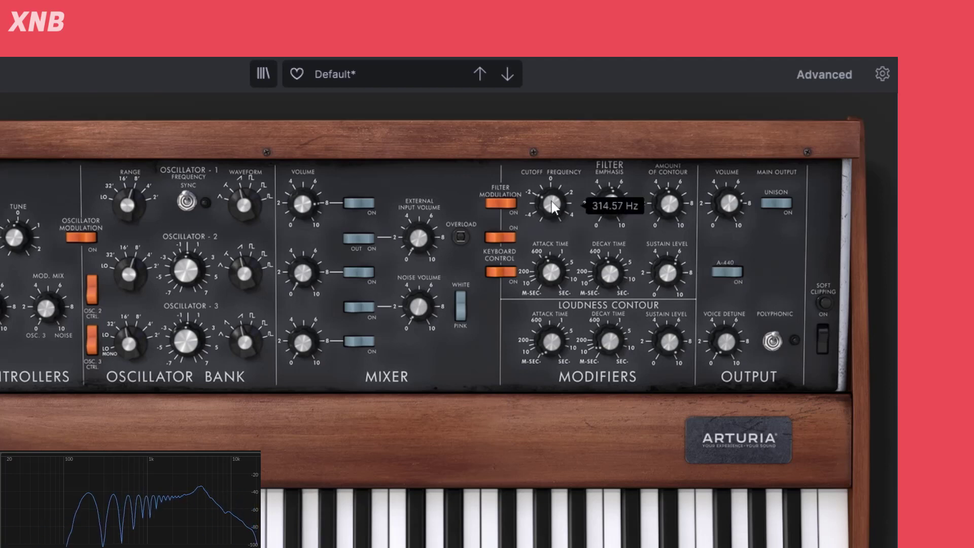
{"action": "mouse_move", "coordinate": [553, 206]}
{"action": "left_mouse_down"}
{"action": "mouse_move", "coordinate": [553, 188]}
{"action": "mouse_move", "coordinate": [553, 206]}
{"action": "left_mouse_up"}
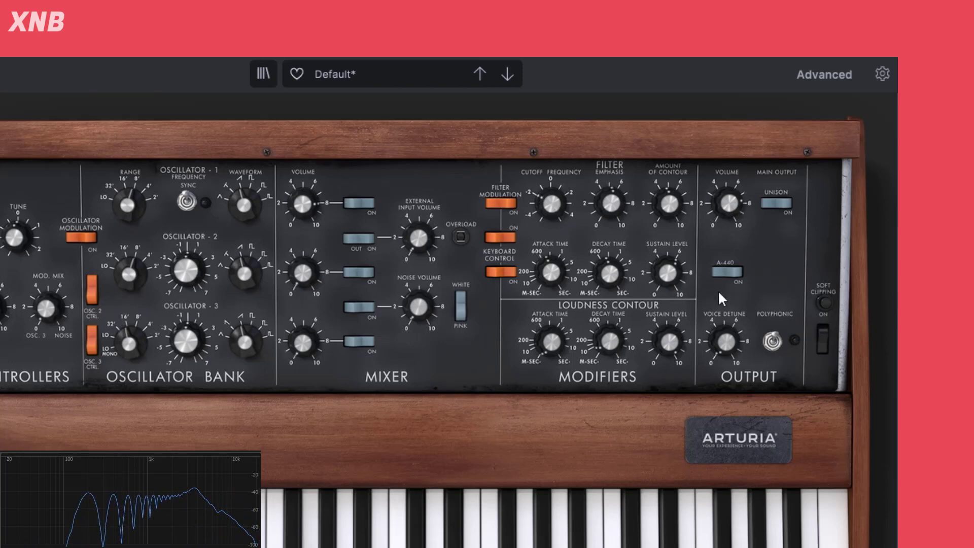
Step: Turn the filter contour's sustain level down and raise it again
{"action": "mouse_move", "coordinate": [680, 270]}
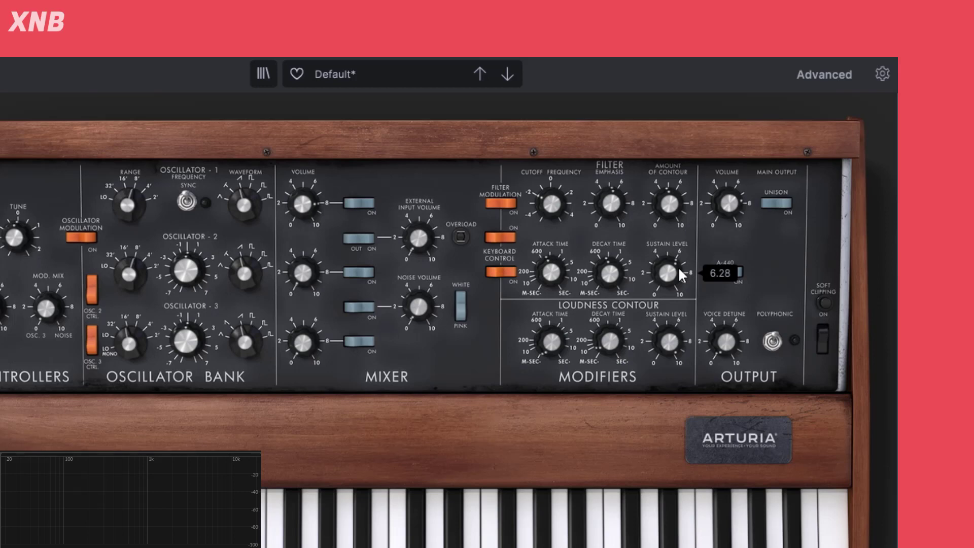
{"action": "left_click_drag", "start_coordinate": [679, 267], "coordinate": [679, 315]}
{"action": "left_click_drag", "start_coordinate": [670, 275], "coordinate": [670, 233]}
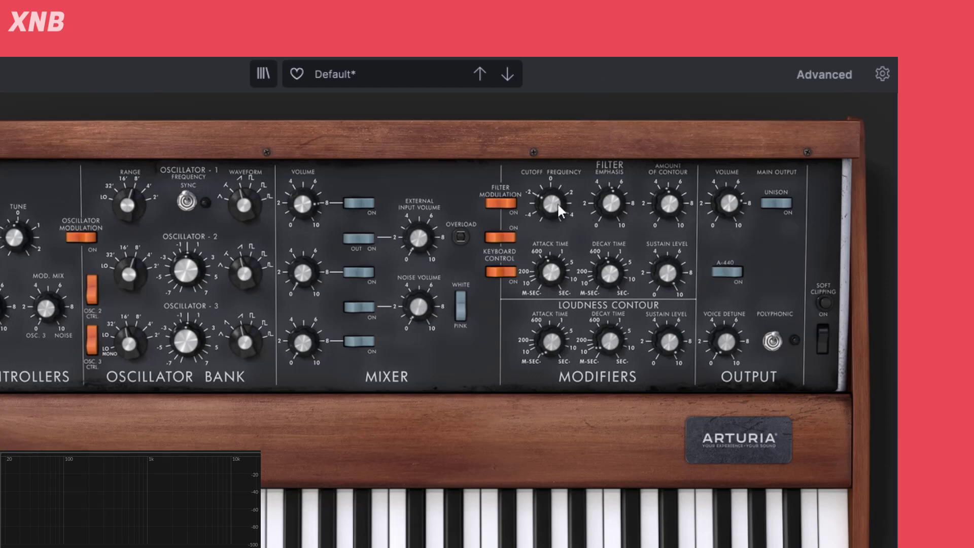
Step: Lengthen the filter contour's decay time and adjust the filter cutoff to about 816 Hz
{"action": "left_click_drag", "start_coordinate": [560, 209], "coordinate": [560, 208]}
{"action": "left_click_drag", "start_coordinate": [616, 270], "coordinate": [611, 254]}
{"action": "mouse_move", "coordinate": [625, 275]}
{"action": "left_click_drag", "start_coordinate": [558, 208], "coordinate": [558, 215]}
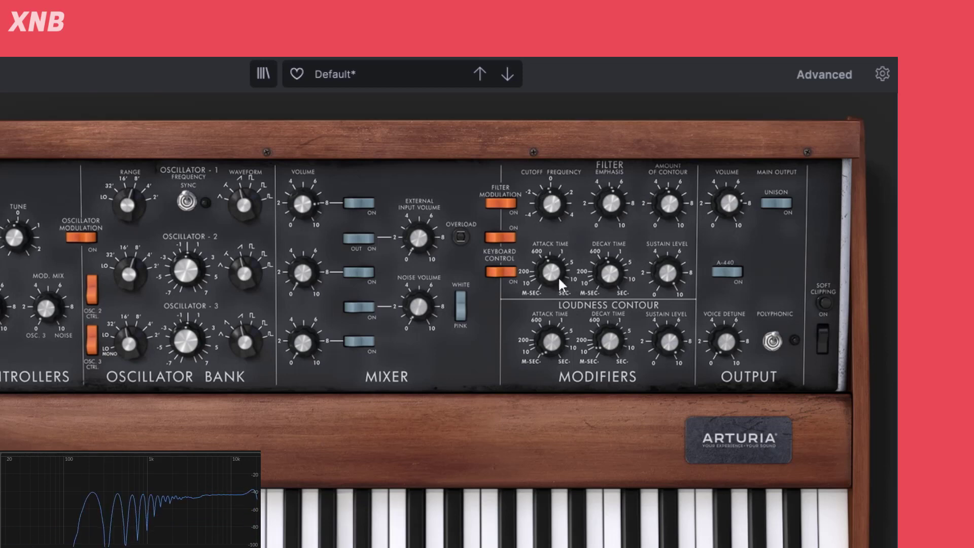
Step: Readjust the filter contour's attack and decay times and its sustain level, trying a sustain of 3.56
{"action": "left_click_drag", "start_coordinate": [553, 273], "coordinate": [604, 286]}
{"action": "mouse_move", "coordinate": [670, 274]}
{"action": "left_mouse_down"}
{"action": "mouse_move", "coordinate": [670, 262]}
{"action": "mouse_move", "coordinate": [670, 284]}
{"action": "mouse_move", "coordinate": [669, 266]}
{"action": "mouse_move", "coordinate": [670, 275]}
{"action": "left_mouse_up"}
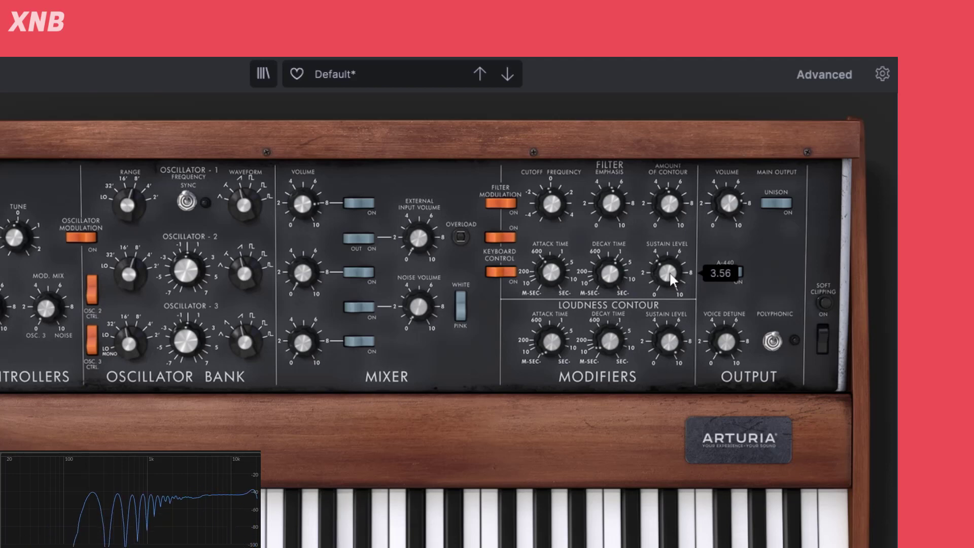
{"action": "left_click_drag", "start_coordinate": [606, 274], "coordinate": [606, 295]}
{"action": "left_click_drag", "start_coordinate": [670, 274], "coordinate": [670, 279]}
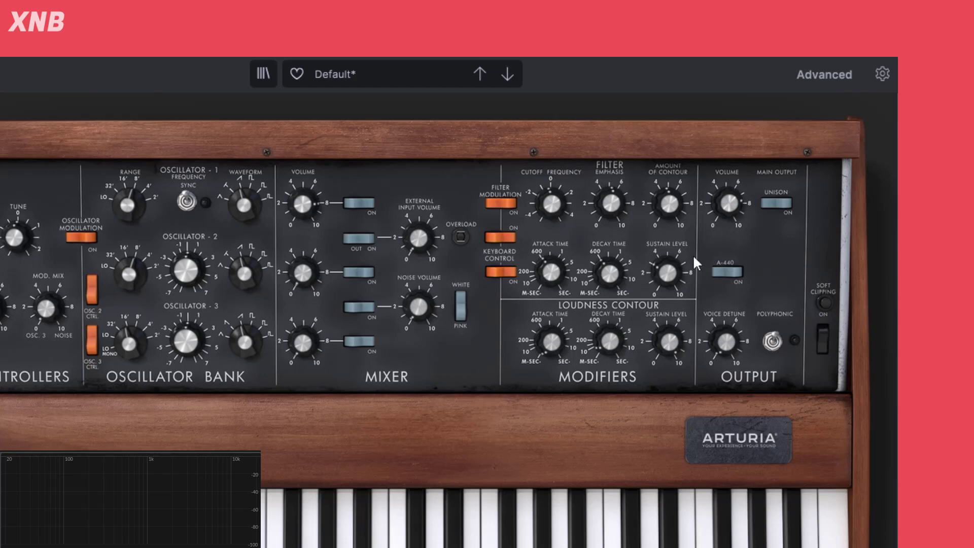
Step: Turn the filter's amount of contour down to 0 %
{"action": "mouse_move", "coordinate": [659, 209]}
{"action": "left_click_drag", "start_coordinate": [683, 212], "coordinate": [679, 271]}
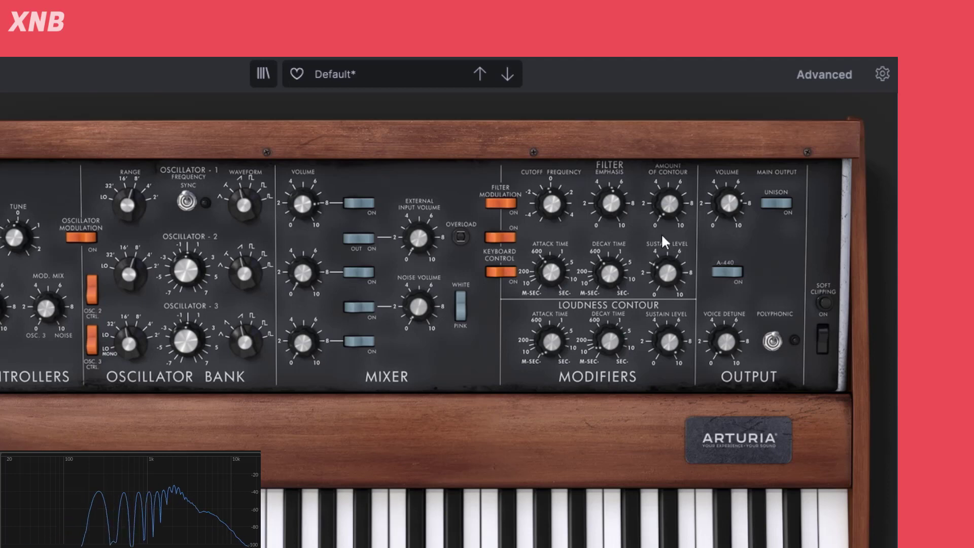
{"action": "mouse_move", "coordinate": [546, 203]}
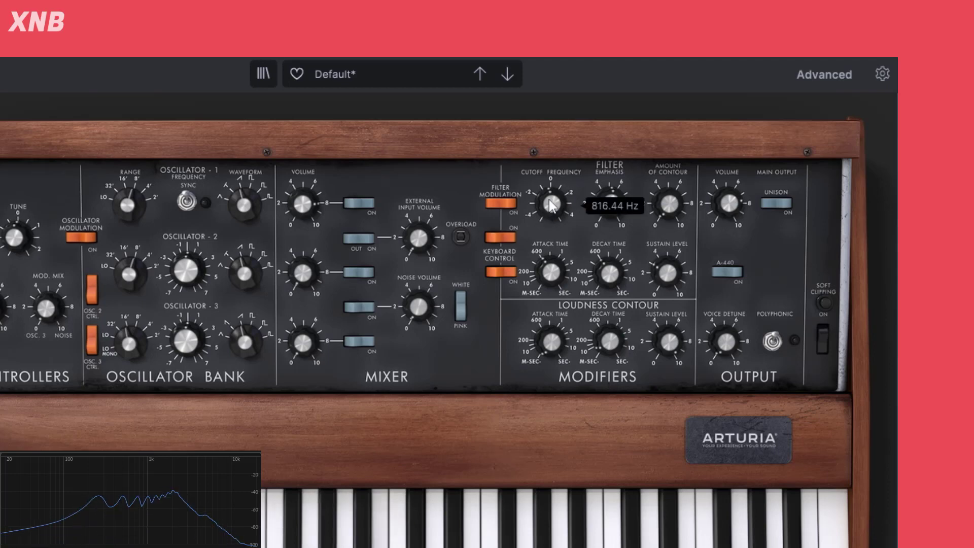
{"action": "mouse_move", "coordinate": [673, 207]}
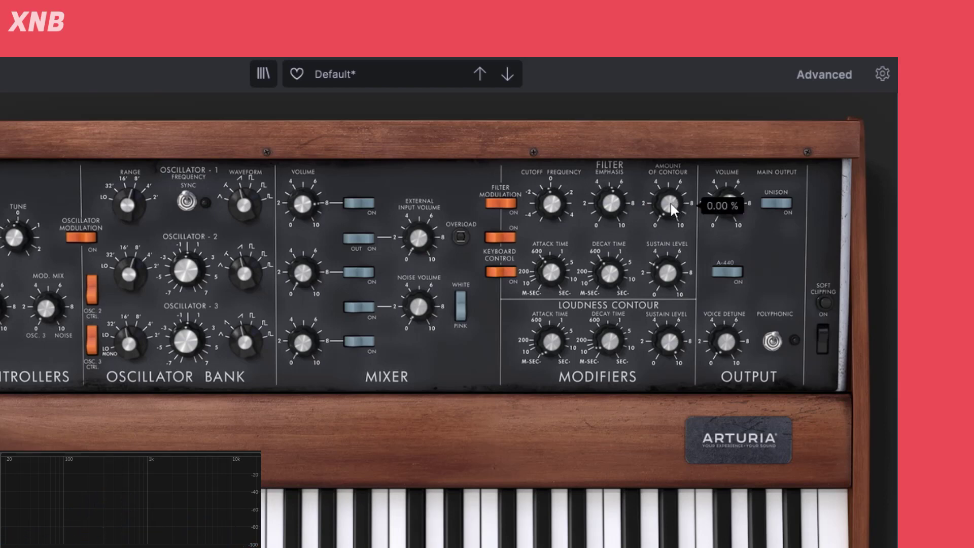
Step: Try the filter's amount of contour at 20.40 % and 100 %, then lower it gradually to 36 %
{"action": "mouse_move", "coordinate": [671, 203]}
{"action": "left_mouse_down"}
{"action": "mouse_move", "coordinate": [670, 190]}
{"action": "mouse_move", "coordinate": [668, 204]}
{"action": "left_mouse_up"}
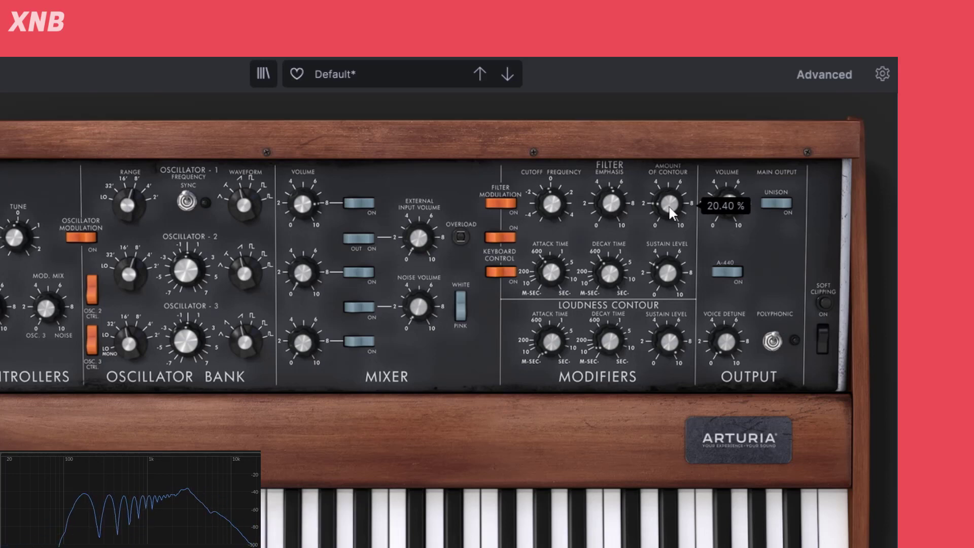
{"action": "left_click_drag", "start_coordinate": [669, 206], "coordinate": [669, 162]}
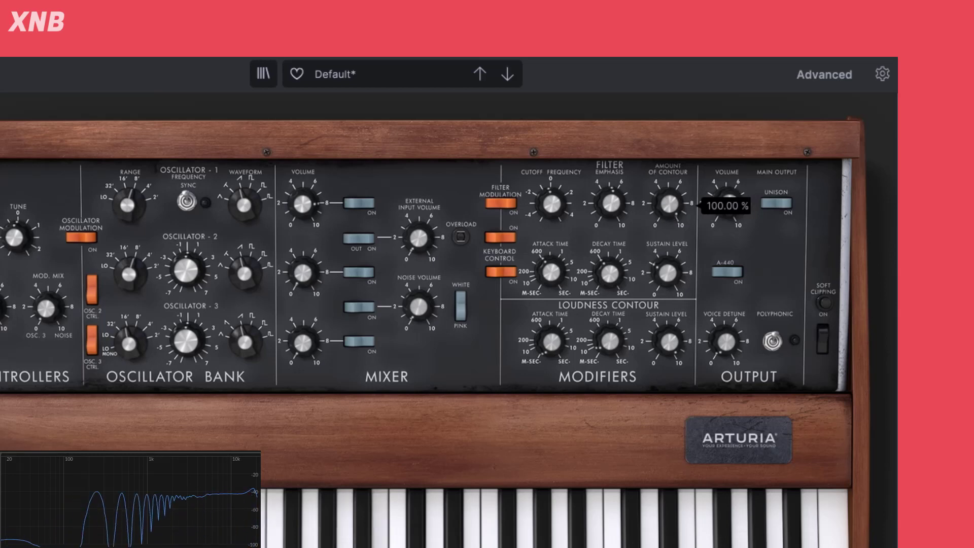
{"action": "scroll", "coordinate": [670, 205], "scroll_direction": "down", "scroll_amount": 10}
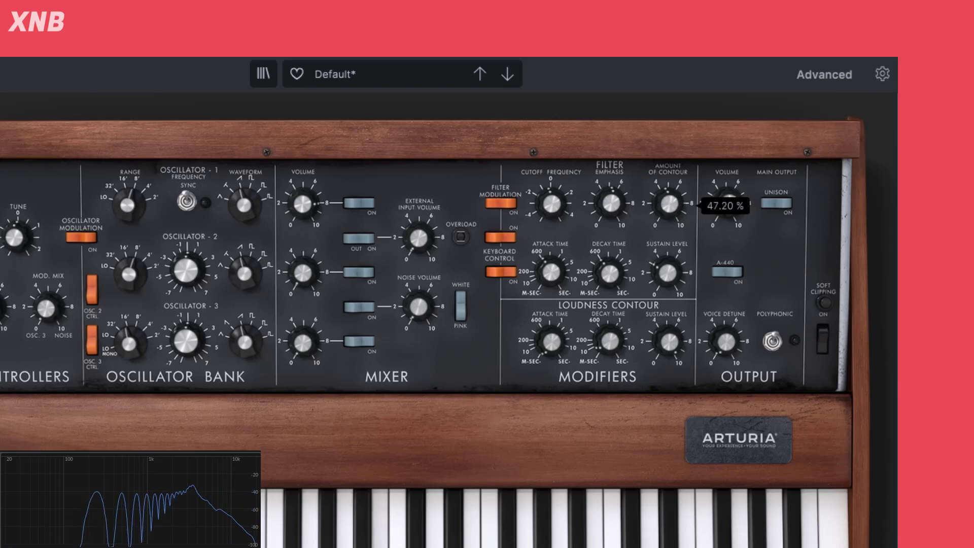
{"action": "scroll", "coordinate": [670, 214], "scroll_direction": "down", "scroll_amount": 3}
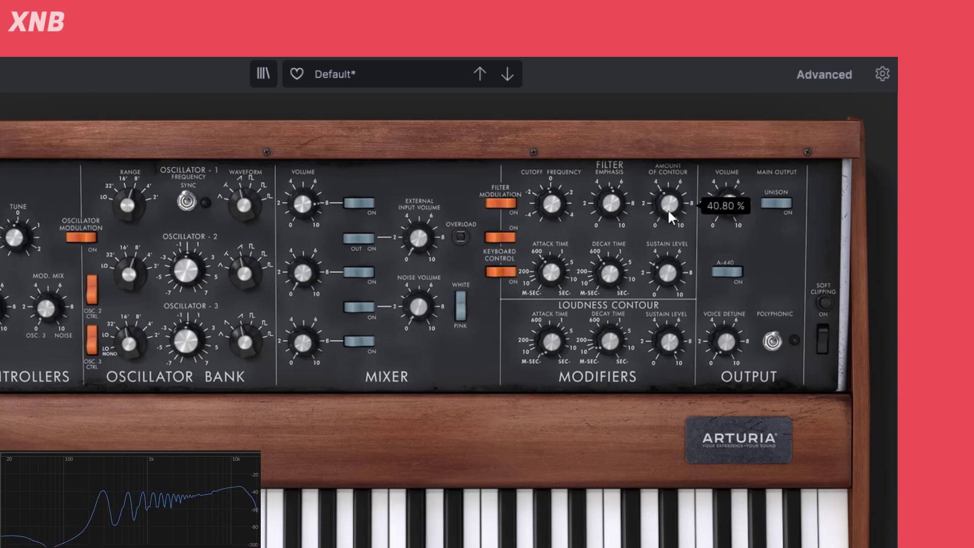
{"action": "scroll", "coordinate": [669, 208], "scroll_direction": "down", "scroll_amount": 2}
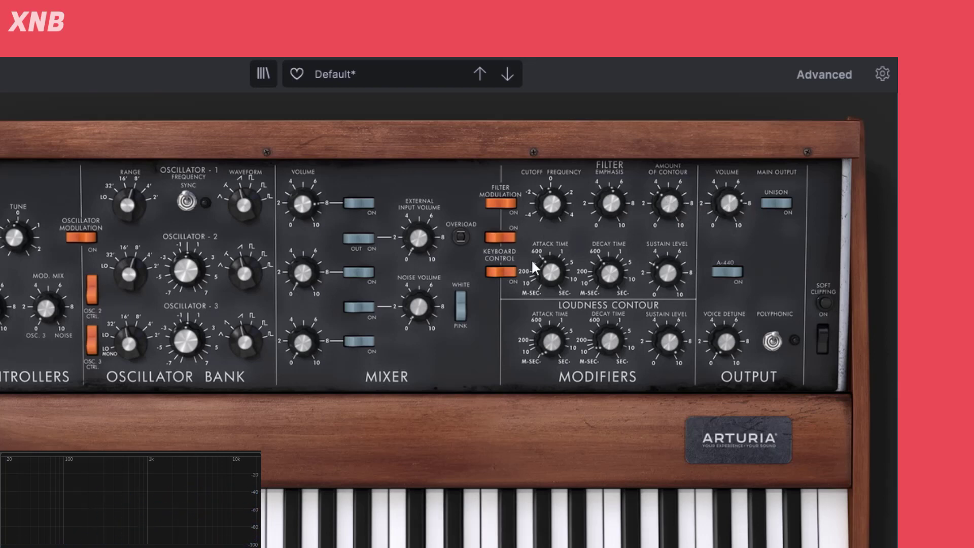
{"action": "mouse_move", "coordinate": [676, 208]}
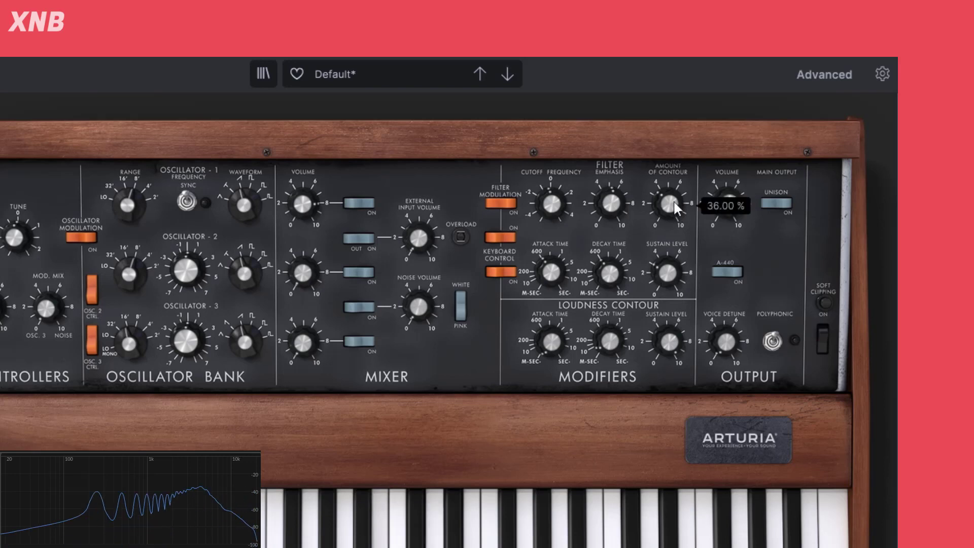
Step: Vary the filter's amount of contour further by turning it down and fine-tuning it
{"action": "left_click_drag", "start_coordinate": [676, 208], "coordinate": [650, 247]}
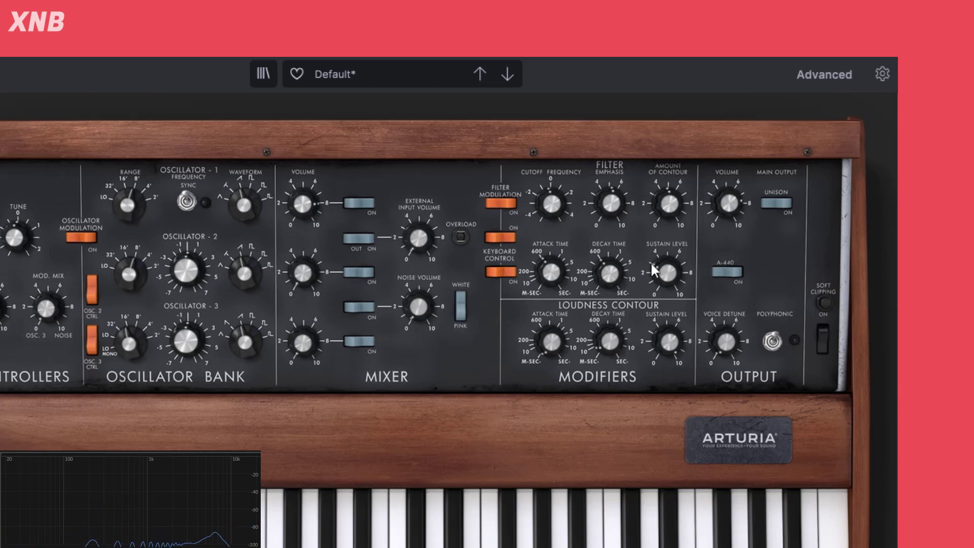
{"action": "left_click_drag", "start_coordinate": [670, 203], "coordinate": [669, 211]}
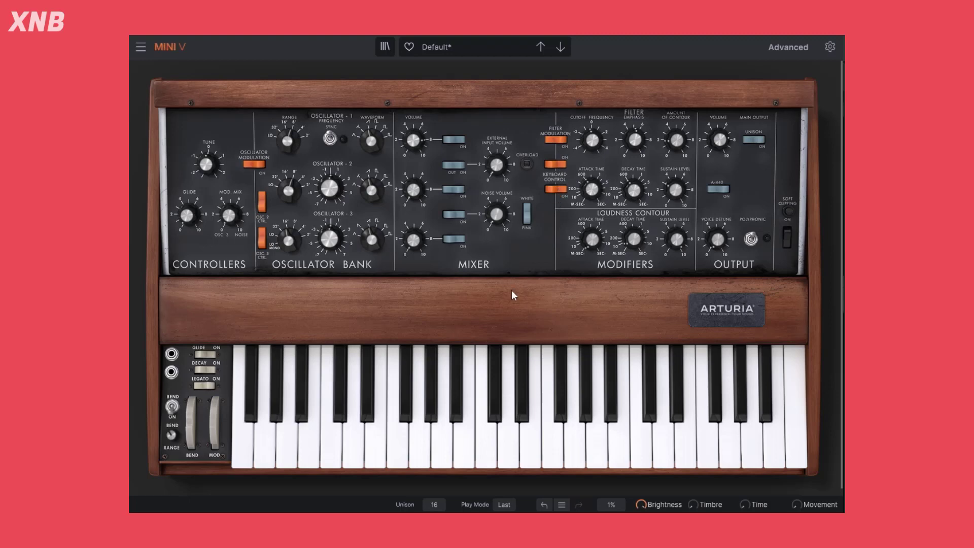
{"action": "left_click_drag", "start_coordinate": [671, 142], "coordinate": [670, 134]}
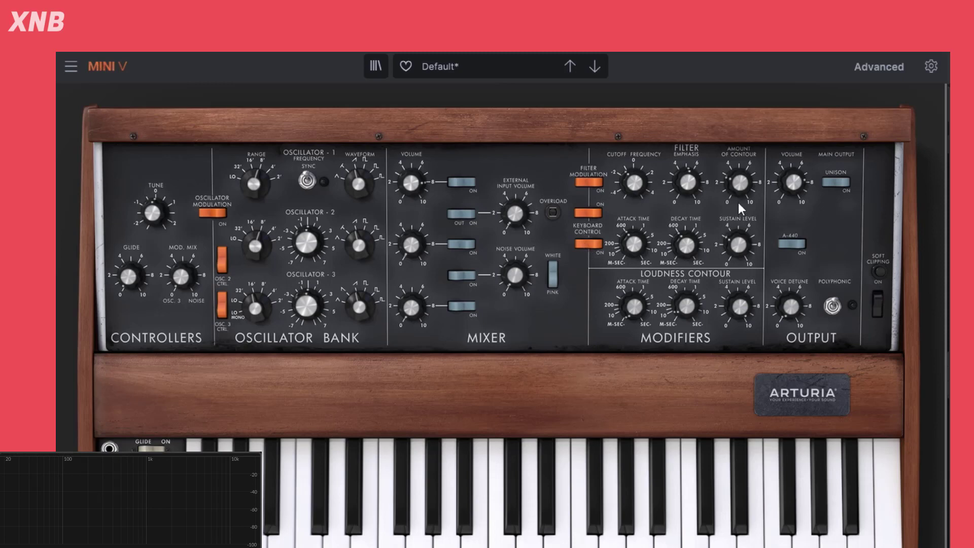
Step: Raise the filter's amount of contour slightly and sweep the filter cutoff frequency up and down
{"action": "left_click_drag", "start_coordinate": [740, 188], "coordinate": [740, 175]}
{"action": "mouse_move", "coordinate": [636, 183]}
{"action": "mouse_move", "coordinate": [634, 180]}
{"action": "left_mouse_down"}
{"action": "mouse_move", "coordinate": [634, 150]}
{"action": "mouse_move", "coordinate": [634, 176]}
{"action": "left_mouse_up"}
{"action": "left_click_drag", "start_coordinate": [631, 188], "coordinate": [650, 224]}
{"action": "mouse_move", "coordinate": [689, 295]}
{"action": "mouse_move", "coordinate": [631, 307]}
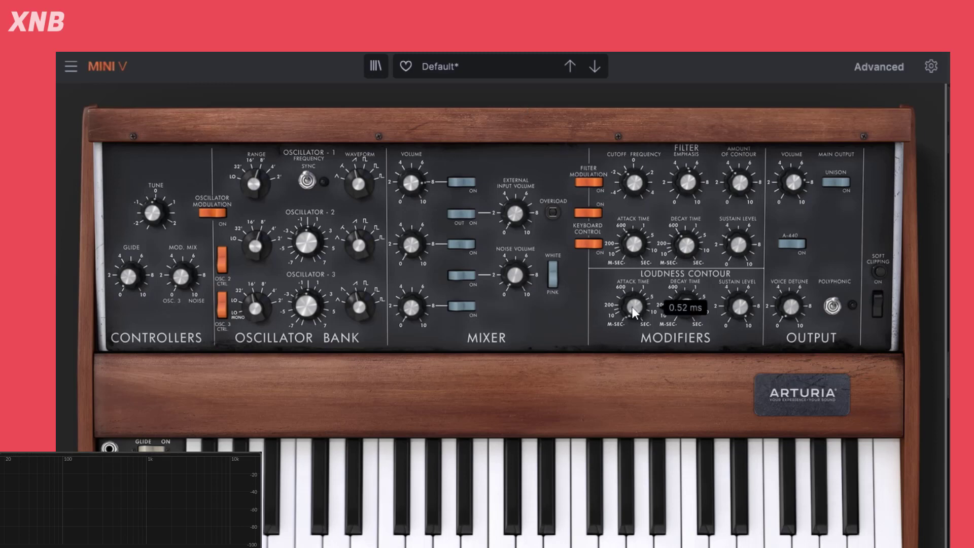
Step: Lower the filter contour's attack and decay times, raise its sustain level to 10.00, and open the filter cutoff
{"action": "mouse_move", "coordinate": [636, 243]}
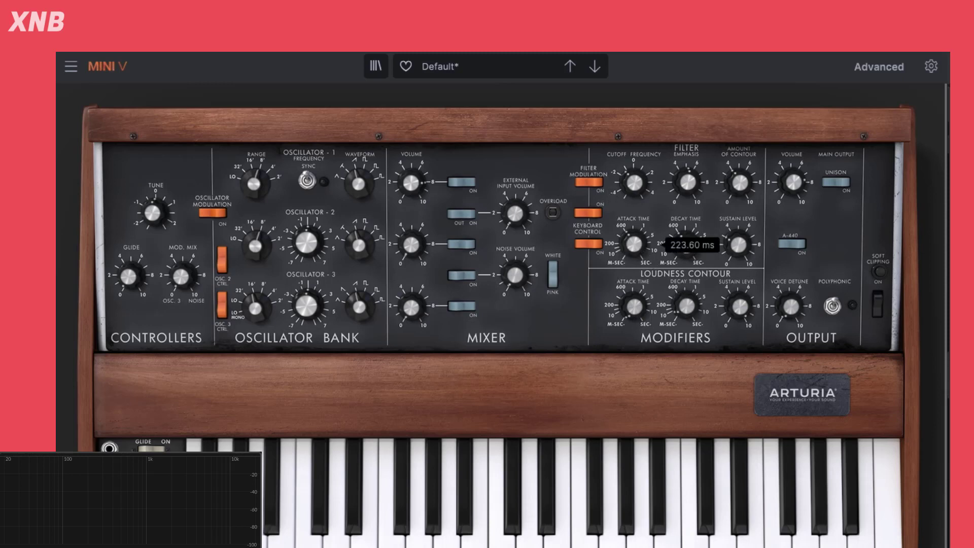
{"action": "left_click_drag", "start_coordinate": [635, 244], "coordinate": [634, 290]}
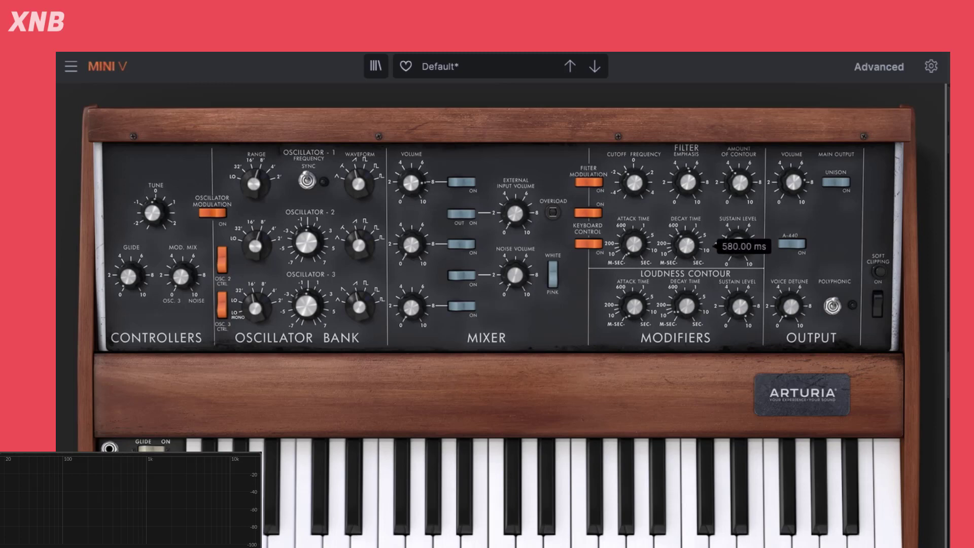
{"action": "left_click_drag", "start_coordinate": [687, 244], "coordinate": [687, 295]}
{"action": "left_click_drag", "start_coordinate": [737, 243], "coordinate": [738, 195]}
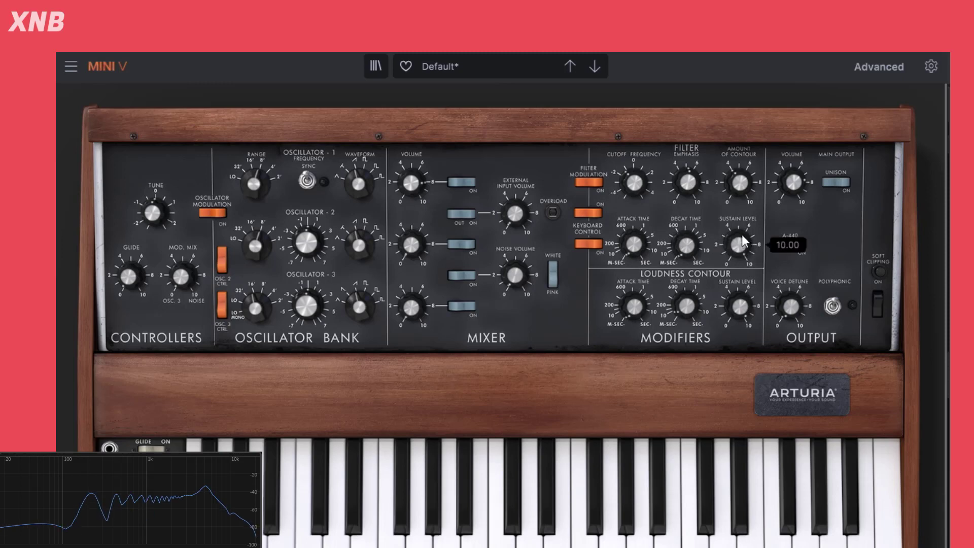
{"action": "left_click_drag", "start_coordinate": [634, 182], "coordinate": [635, 158]}
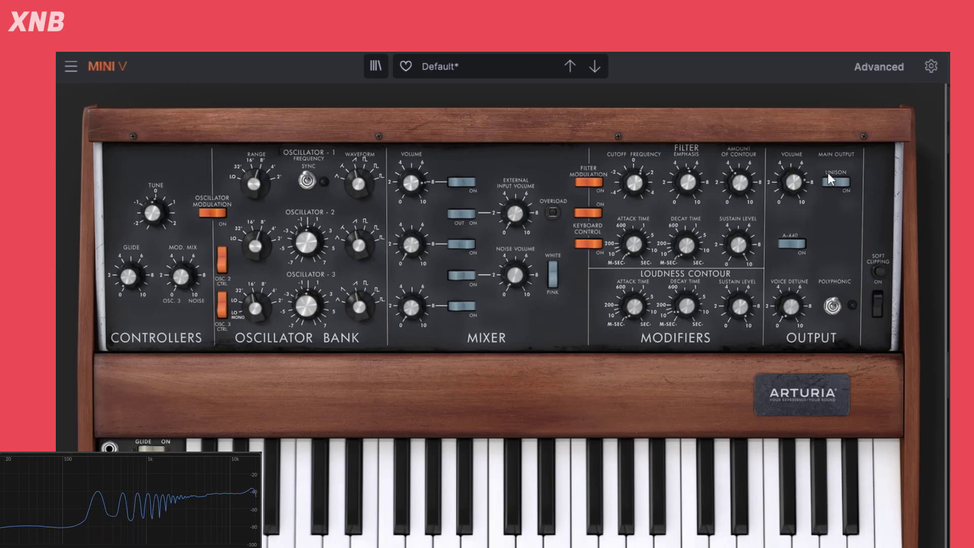
Step: Lengthen the loudness contour's attack time, trying 10.68 ms and then longer values
{"action": "left_click_drag", "start_coordinate": [788, 185], "coordinate": [793, 185]}
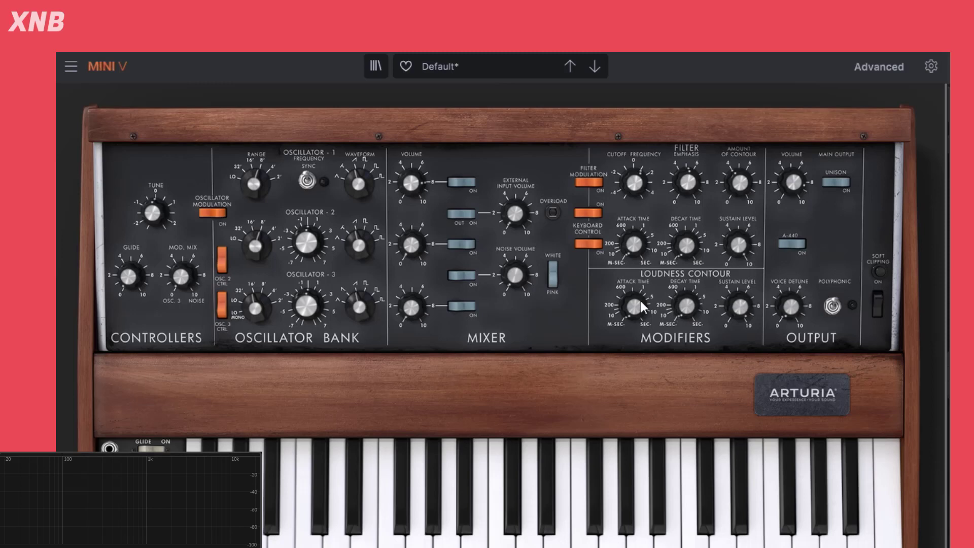
{"action": "mouse_move", "coordinate": [744, 301]}
{"action": "left_mouse_down"}
{"action": "mouse_move", "coordinate": [744, 392]}
{"action": "mouse_move", "coordinate": [744, 301]}
{"action": "left_mouse_up"}
{"action": "left_click_drag", "start_coordinate": [634, 312], "coordinate": [634, 293]}
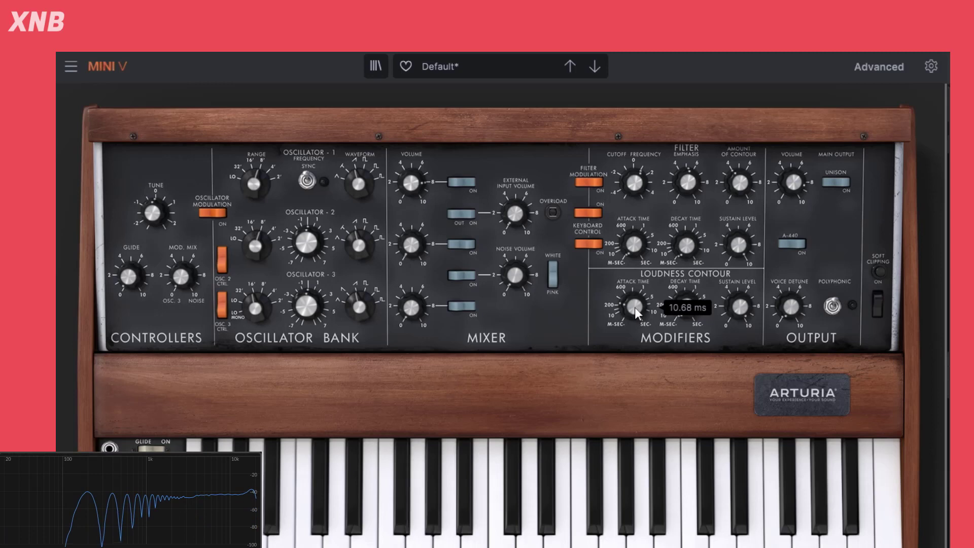
{"action": "left_click_drag", "start_coordinate": [635, 303], "coordinate": [637, 273]}
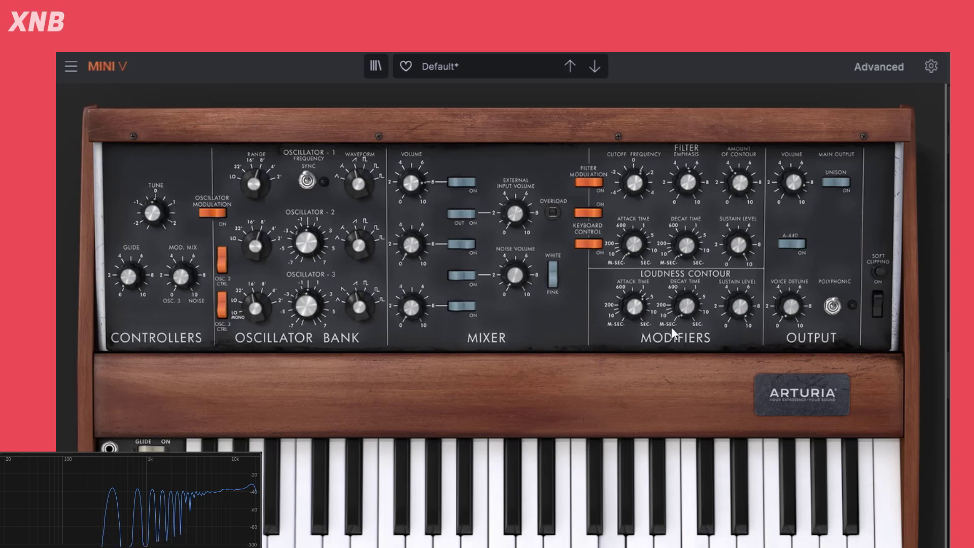
Step: Raise the loudness contour's sustain level to 6.28 and readjust its attack time
{"action": "mouse_move", "coordinate": [744, 306]}
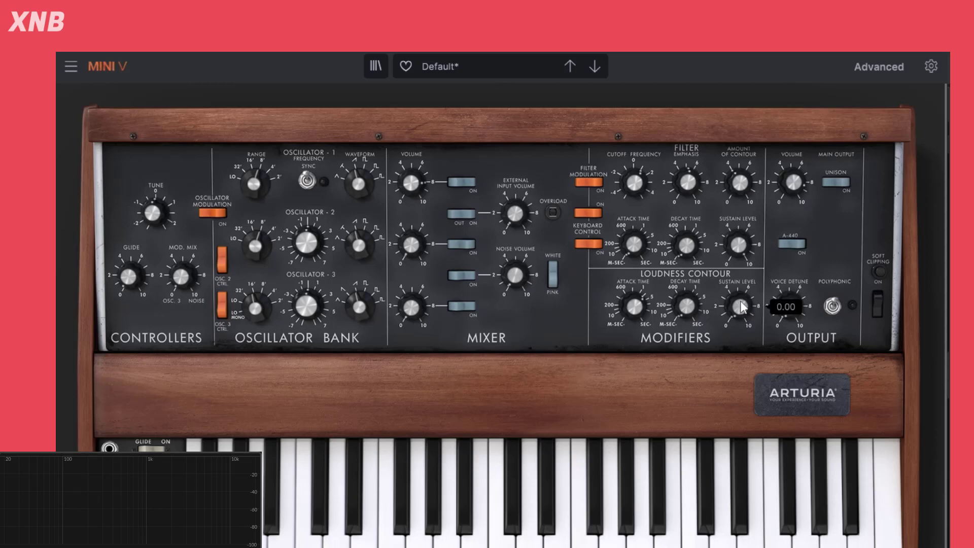
{"action": "left_click_drag", "start_coordinate": [740, 307], "coordinate": [740, 285]}
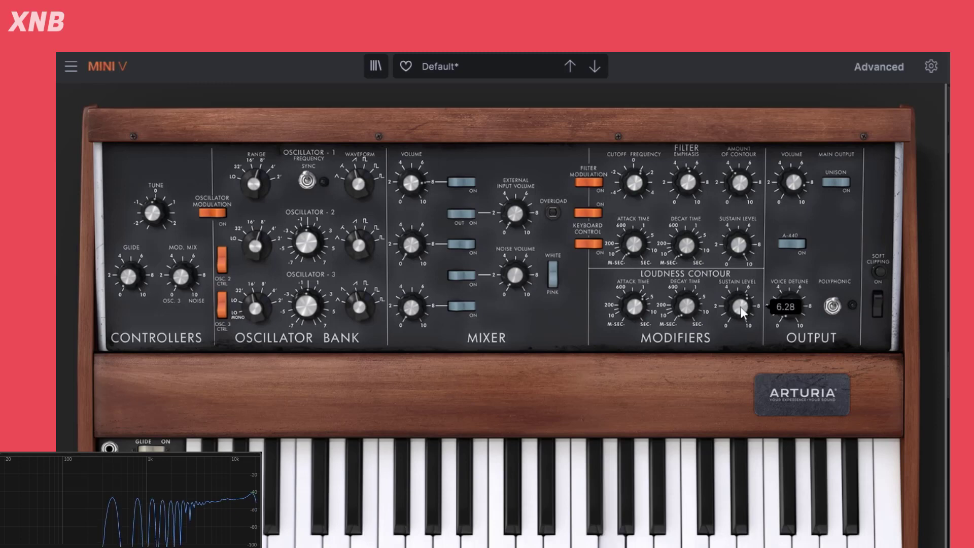
{"action": "left_click_drag", "start_coordinate": [631, 304], "coordinate": [631, 305]}
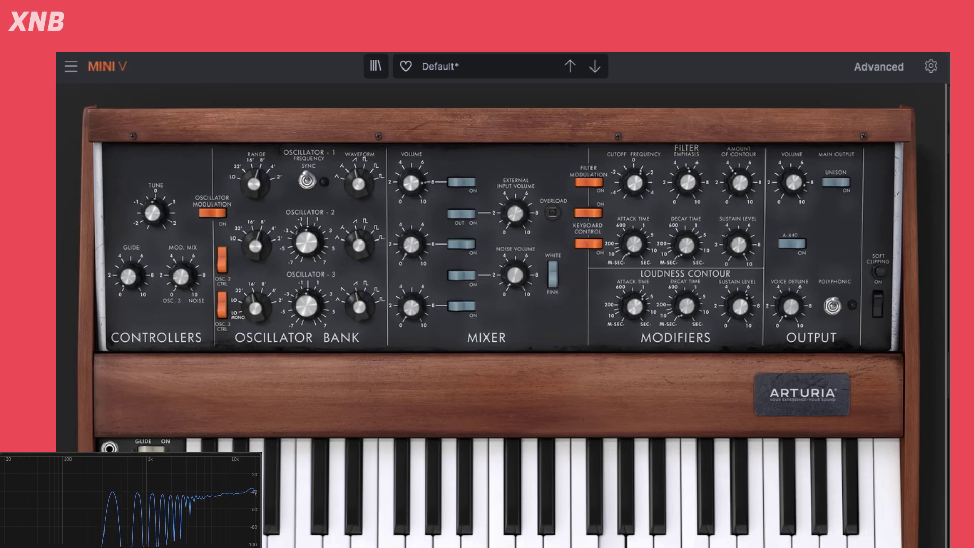
{"action": "mouse_move", "coordinate": [109, 495]}
{"action": "mouse_move", "coordinate": [791, 306]}
{"action": "left_mouse_down"}
{"action": "mouse_move", "coordinate": [791, 279]}
{"action": "mouse_move", "coordinate": [791, 302]}
{"action": "left_mouse_up"}
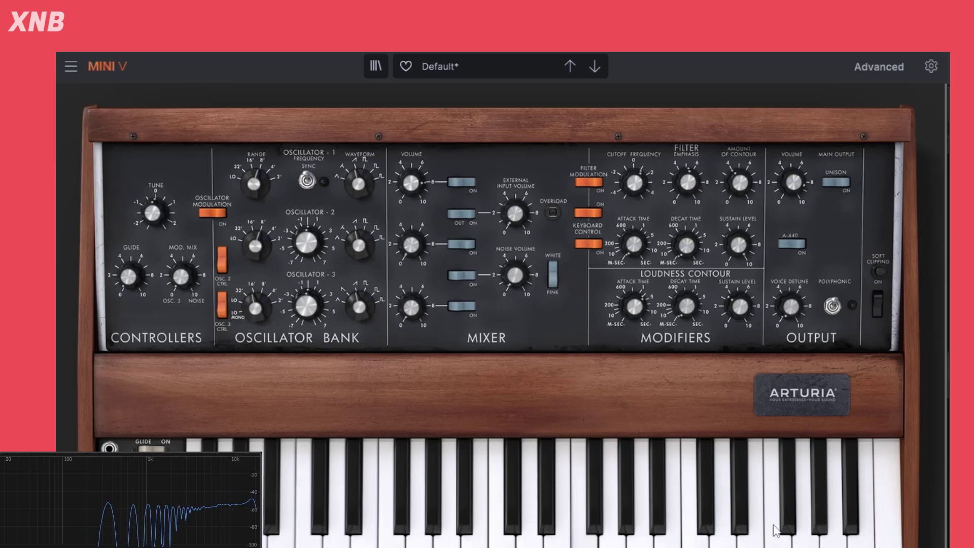
Step: Readjust the loudness contour's sustain level to about 4.28 and lengthen its decay time
{"action": "mouse_move", "coordinate": [693, 306]}
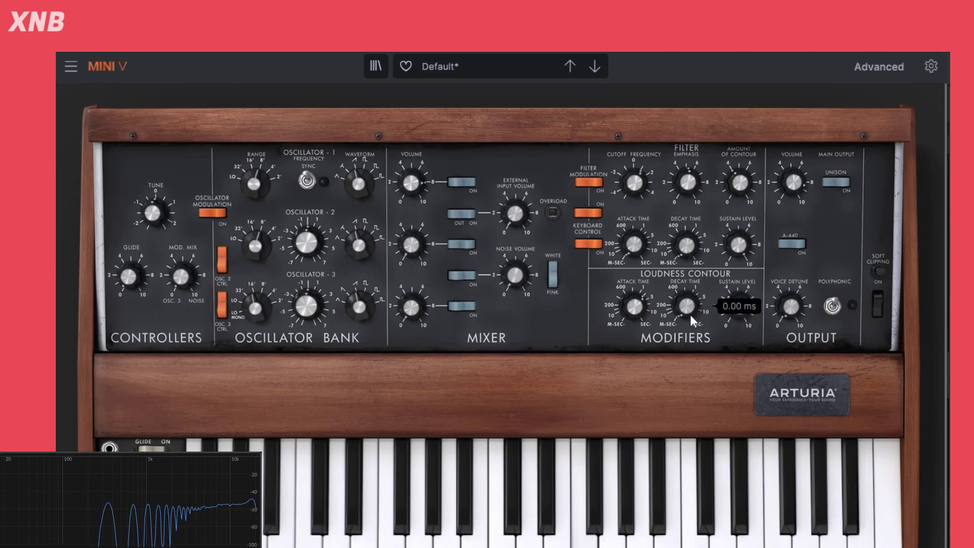
{"action": "mouse_move", "coordinate": [744, 307]}
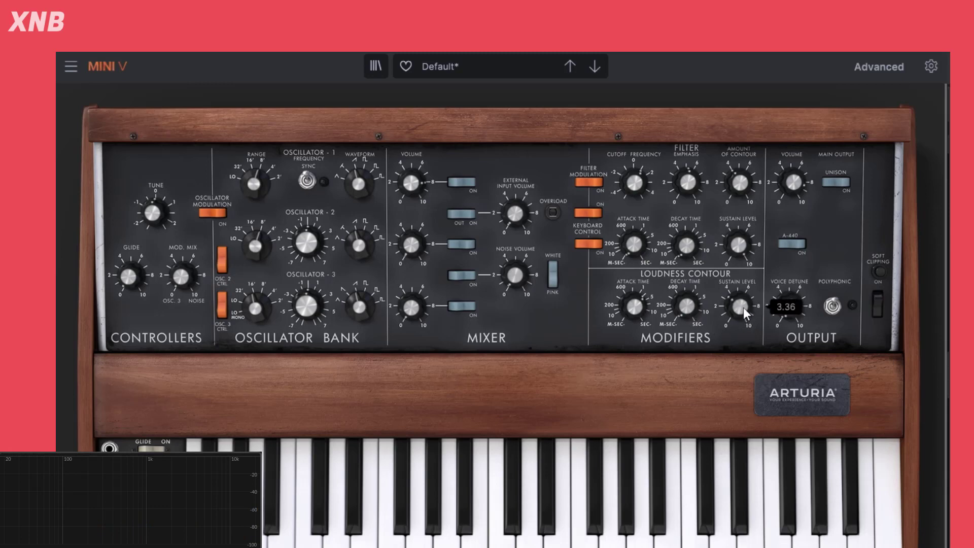
{"action": "left_click_drag", "start_coordinate": [743, 308], "coordinate": [744, 306]}
{"action": "left_click_drag", "start_coordinate": [786, 307], "coordinate": [785, 290]}
{"action": "left_click_drag", "start_coordinate": [687, 304], "coordinate": [687, 282]}
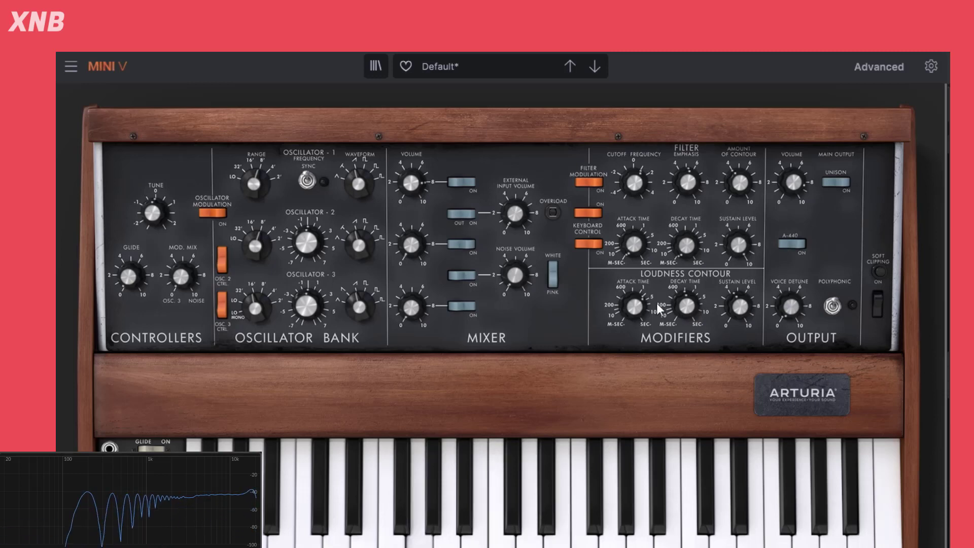
Step: Vary the loudness contour's sustain and shorten its decay, and adjust the filter's attack time and cutoff frequency
{"action": "mouse_move", "coordinate": [739, 308]}
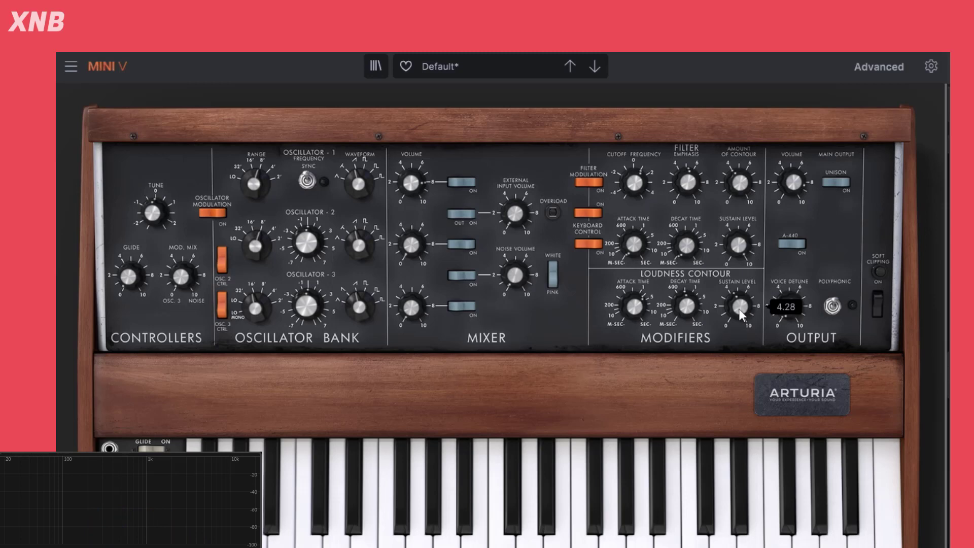
{"action": "left_click_drag", "start_coordinate": [739, 309], "coordinate": [725, 306]}
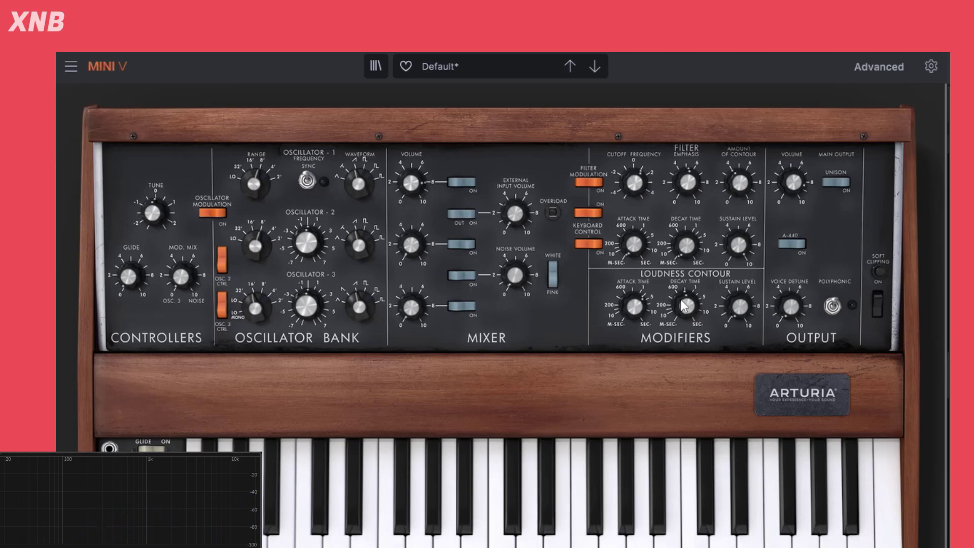
{"action": "left_click_drag", "start_coordinate": [684, 305], "coordinate": [684, 334]}
{"action": "mouse_move", "coordinate": [643, 247]}
{"action": "left_mouse_down"}
{"action": "mouse_move", "coordinate": [643, 259]}
{"action": "mouse_move", "coordinate": [643, 238]}
{"action": "left_mouse_up"}
{"action": "left_click_drag", "start_coordinate": [651, 188], "coordinate": [637, 193]}
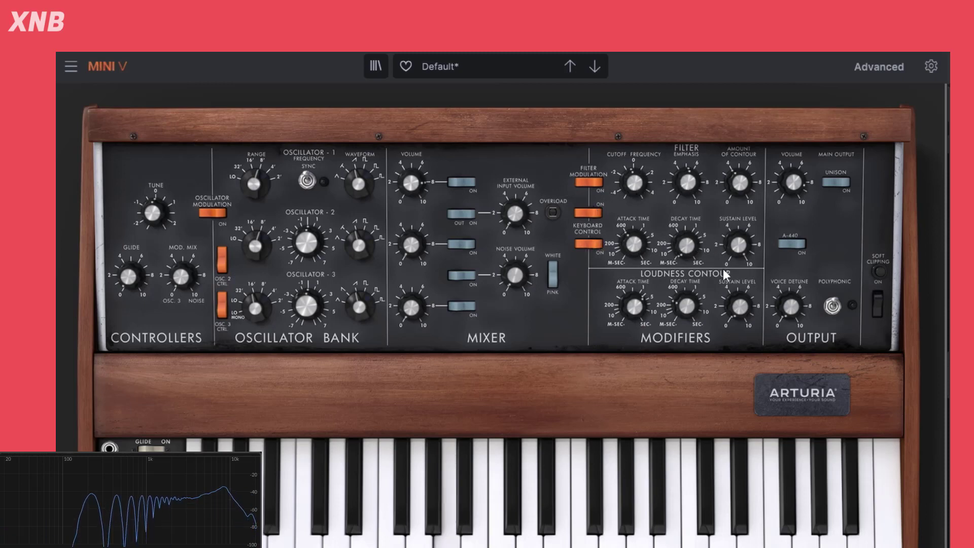
Step: Set the loudness contour's attack time to 480.64 ms and decay time to 5.51 s, and fine-tune the envelope
{"action": "left_click_drag", "start_coordinate": [634, 306], "coordinate": [635, 279]}
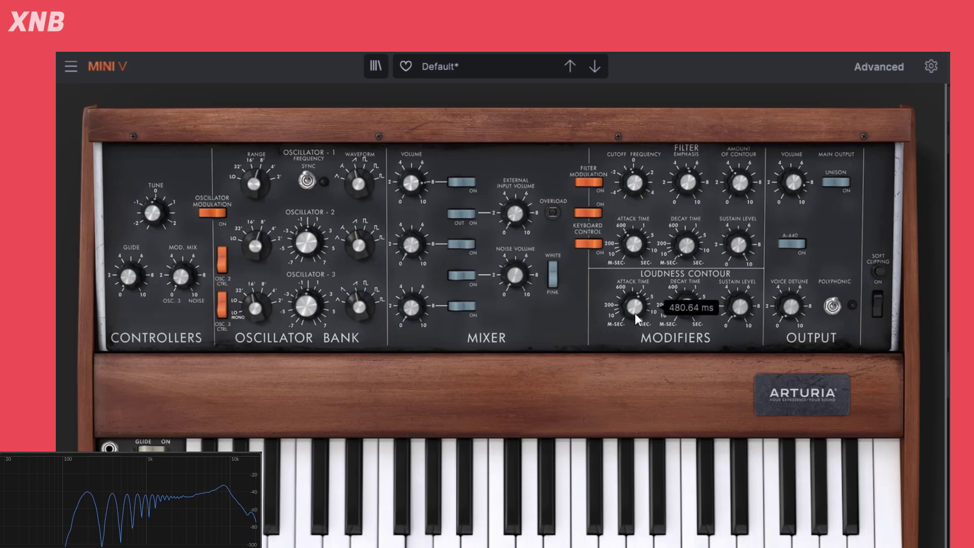
{"action": "left_click_drag", "start_coordinate": [698, 312], "coordinate": [698, 299]}
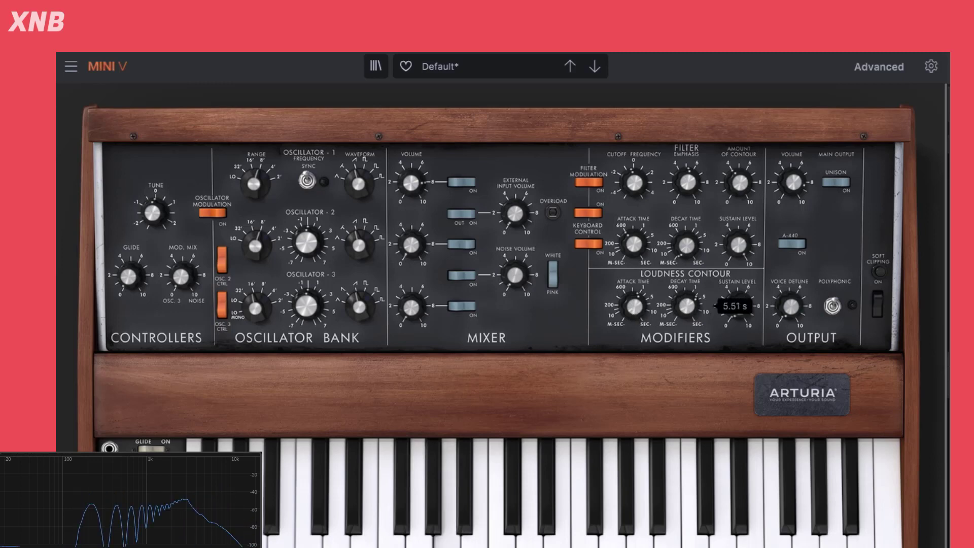
{"action": "left_click_drag", "start_coordinate": [791, 307], "coordinate": [791, 302]}
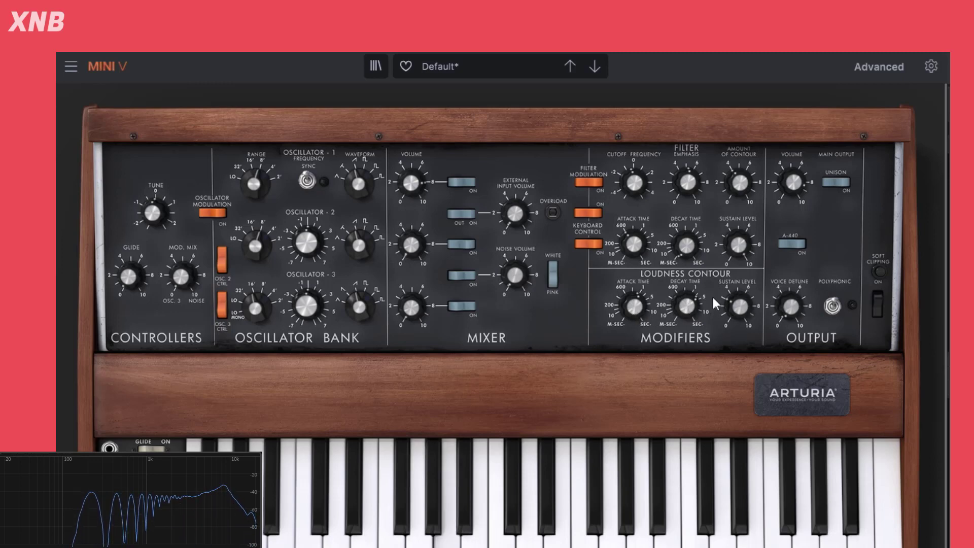
{"action": "left_click_drag", "start_coordinate": [701, 297], "coordinate": [713, 318]}
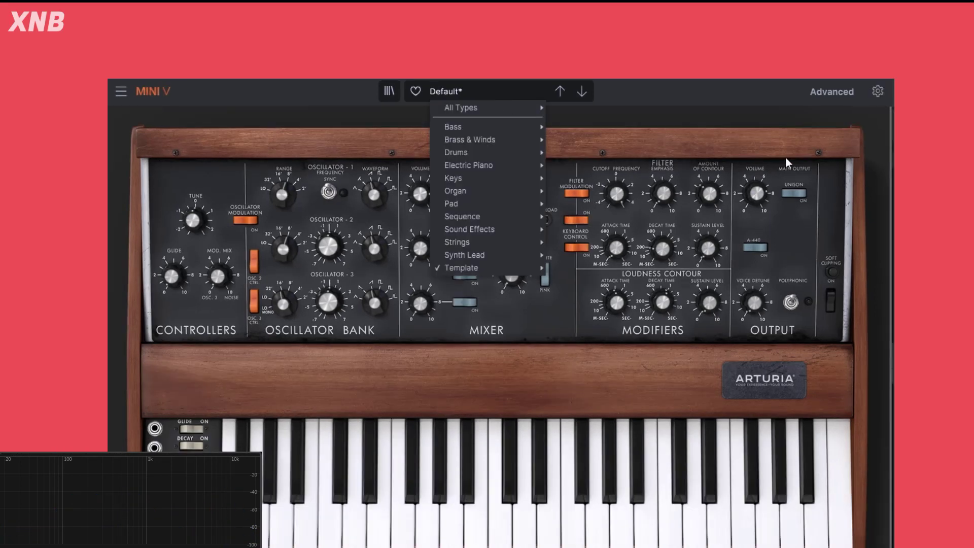
Step: Reload the Default preset from the Template category and hide the advanced modulation section
{"action": "mouse_move", "coordinate": [456, 267]}
{"action": "left_click", "coordinate": [600, 311]}
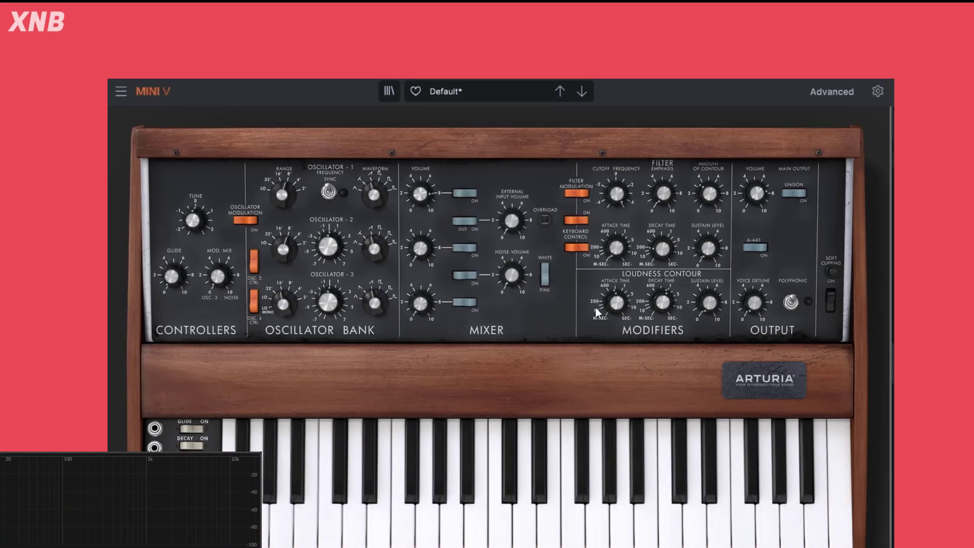
{"action": "left_click", "coordinate": [831, 94]}
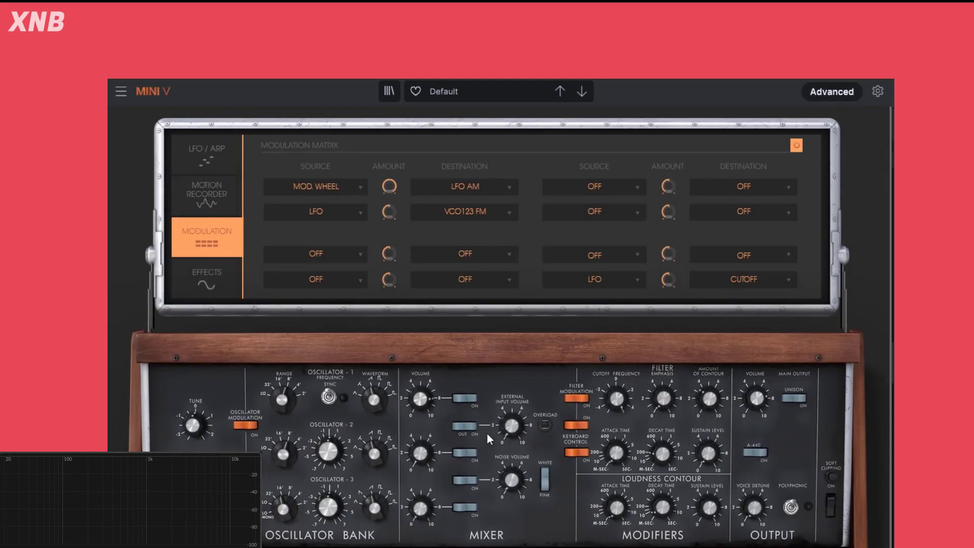
{"action": "left_click", "coordinate": [821, 92]}
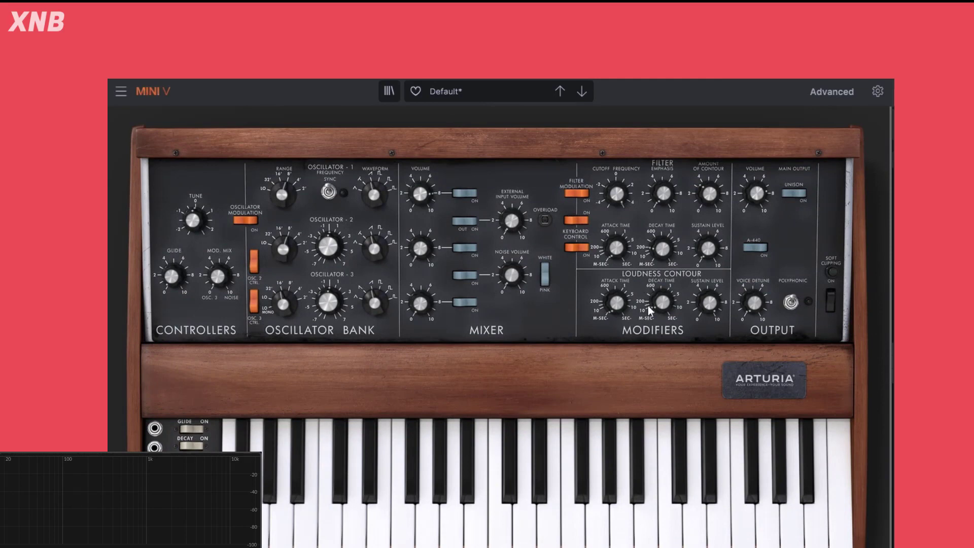
Step: Lengthen the loudness contour's attack time considerably and readjust the filter cutoff frequency
{"action": "mouse_move", "coordinate": [659, 318]}
{"action": "mouse_move", "coordinate": [617, 315]}
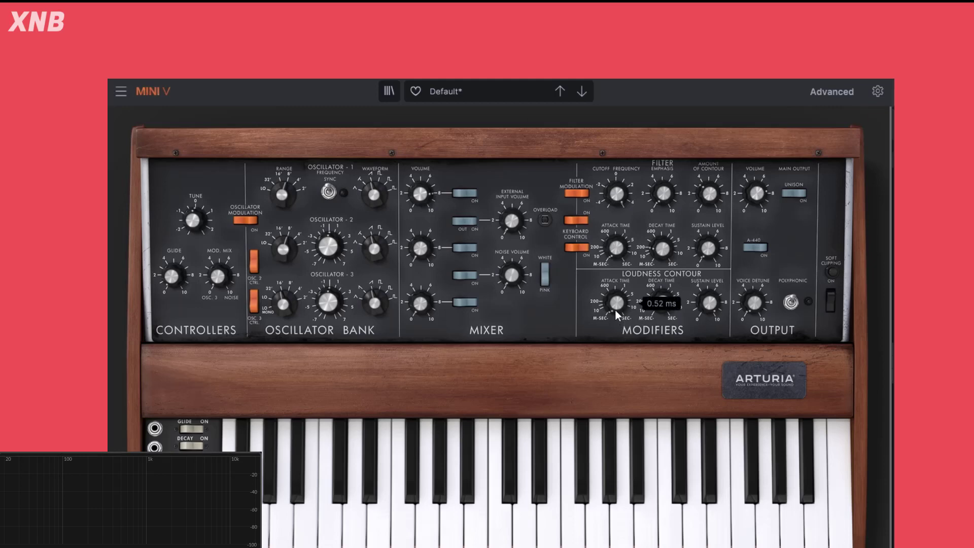
{"action": "left_click_drag", "start_coordinate": [617, 312], "coordinate": [617, 251]}
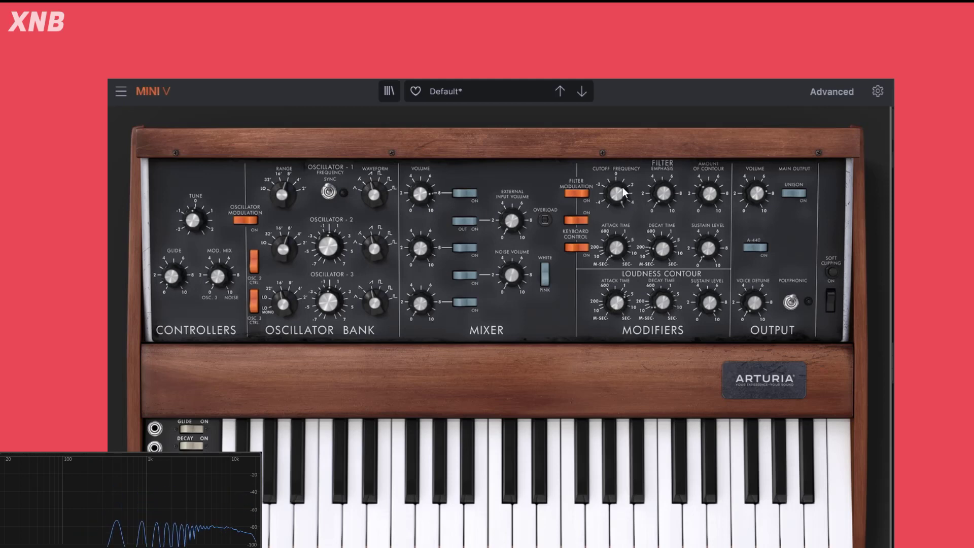
{"action": "left_click_drag", "start_coordinate": [619, 193], "coordinate": [619, 193]}
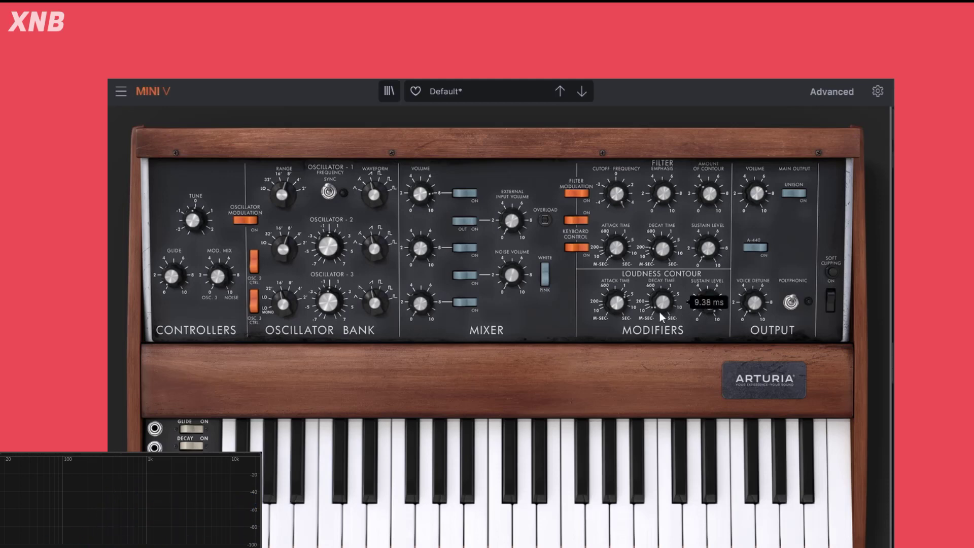
Step: Lengthen the loudness contour's decay time to about 1.61 s and lower its sustain level
{"action": "mouse_move", "coordinate": [659, 306]}
{"action": "left_click_drag", "start_coordinate": [658, 307], "coordinate": [659, 275]}
{"action": "mouse_move", "coordinate": [714, 301]}
{"action": "left_click_drag", "start_coordinate": [713, 300], "coordinate": [714, 345]}
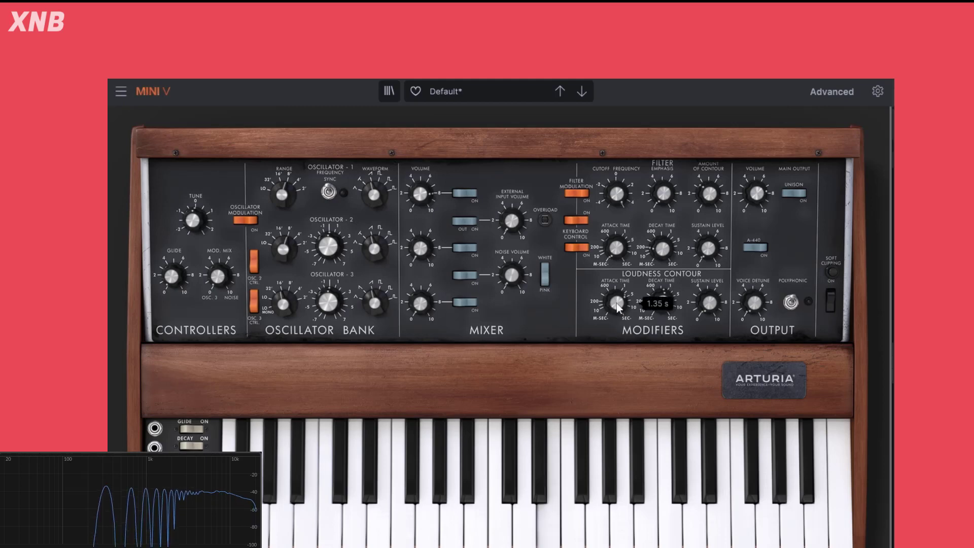
{"action": "mouse_move", "coordinate": [668, 301]}
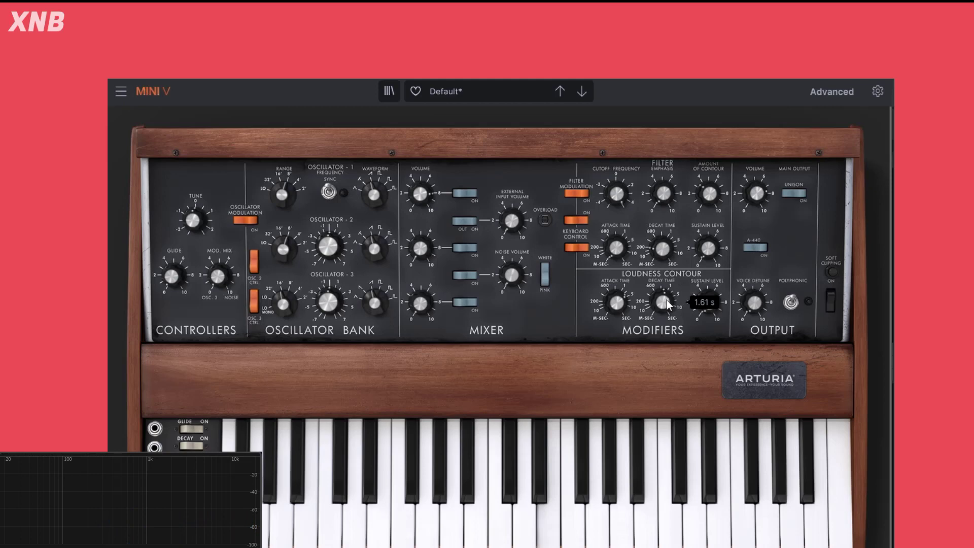
Step: Play a few notes on the on-screen keyboard to hear the slow attack and decay
{"action": "left_click", "coordinate": [597, 542]}
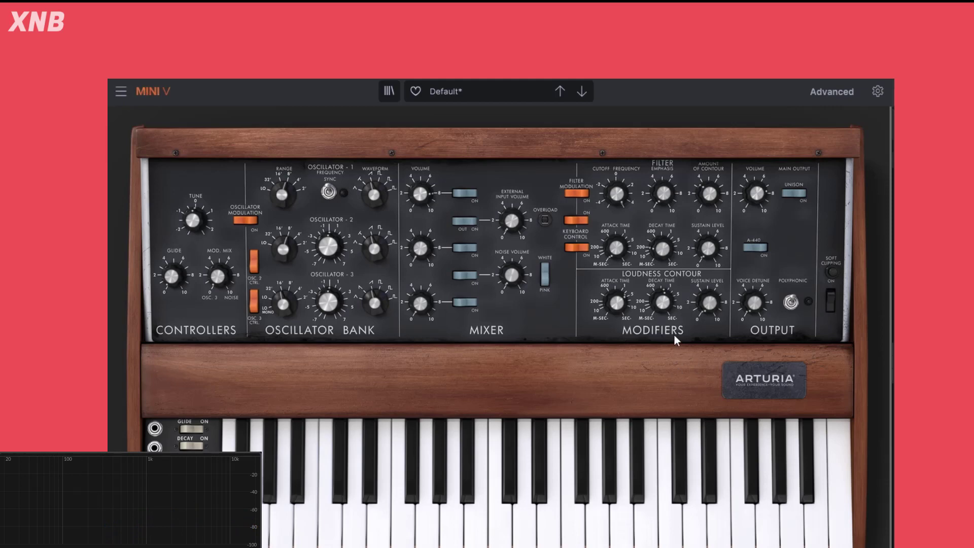
{"action": "left_click", "coordinate": [554, 536]}
{"action": "left_click", "coordinate": [558, 531]}
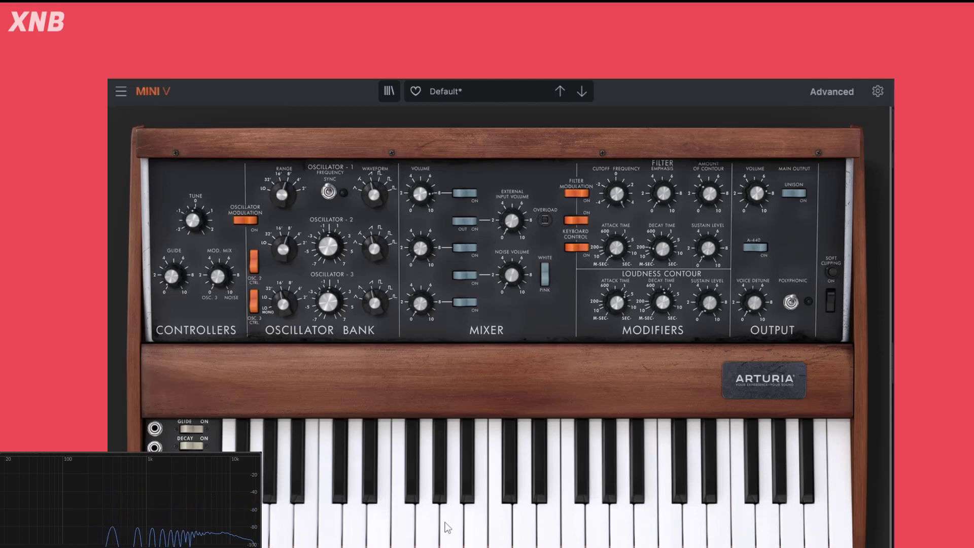
Step: Shorten the loudness contour's decay time and play several notes across the on-screen keyboard to hear the result
{"action": "mouse_move", "coordinate": [710, 303]}
{"action": "left_click_drag", "start_coordinate": [662, 302], "coordinate": [662, 337]}
{"action": "left_click", "coordinate": [579, 530]}
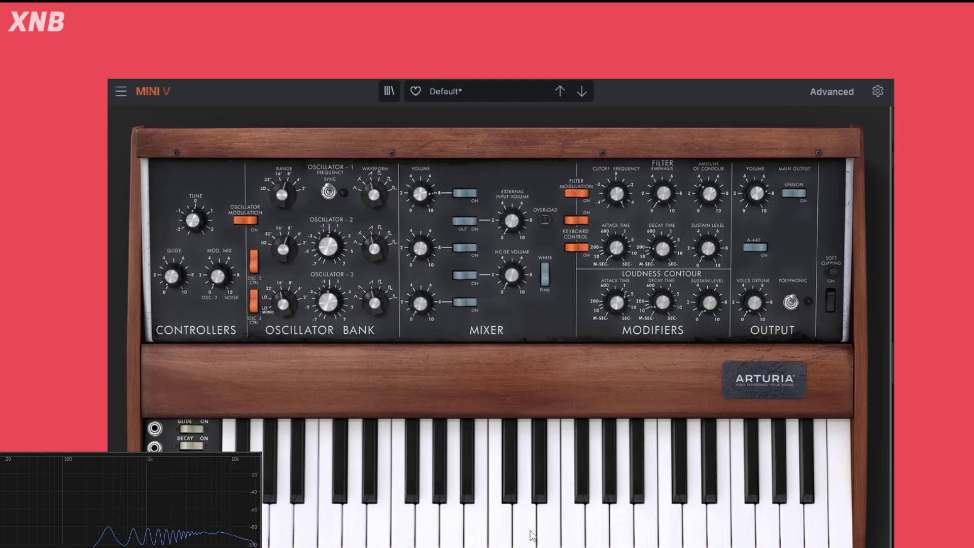
{"action": "left_click", "coordinate": [516, 533]}
{"action": "left_click", "coordinate": [458, 536]}
{"action": "left_click", "coordinate": [474, 531]}
{"action": "left_click", "coordinate": [599, 530]}
{"action": "left_click", "coordinate": [750, 531]}
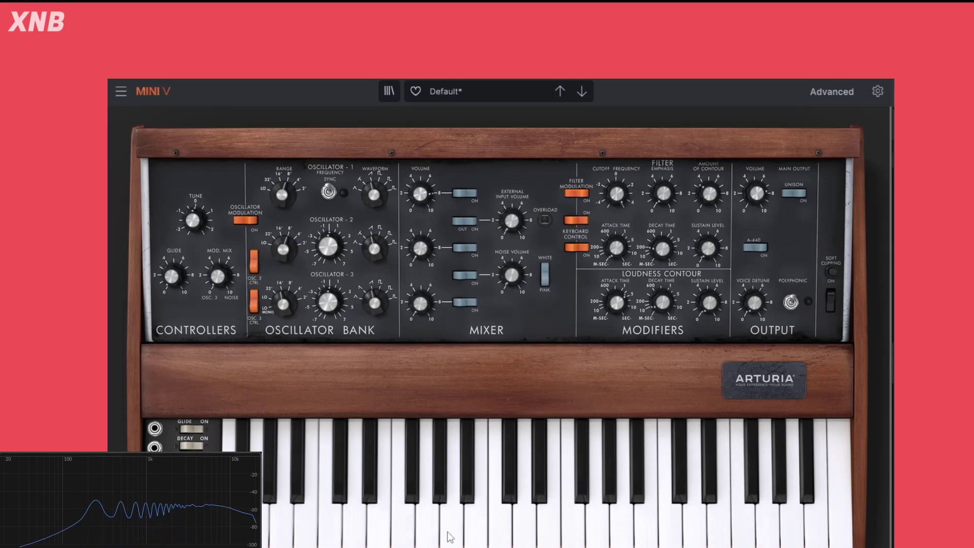
{"action": "left_click", "coordinate": [355, 530]}
Step: Shorten the loudness contour's attack time and play notes on the on-screen keyboard to hear the result
{"action": "left_click_drag", "start_coordinate": [615, 301], "coordinate": [615, 350]}
{"action": "left_click", "coordinate": [493, 509]}
{"action": "left_click", "coordinate": [646, 525]}
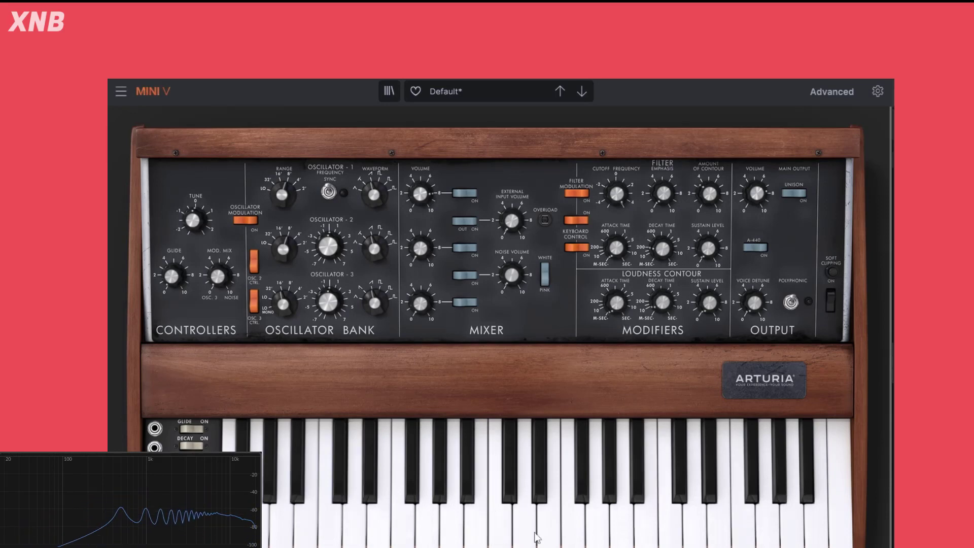
Step: Play a run of low and high notes on the on-screen keyboard to hear the shortened loudness attack and decay
{"action": "left_click", "coordinate": [475, 527]}
{"action": "left_click", "coordinate": [353, 519]}
{"action": "left_click", "coordinate": [528, 523]}
{"action": "left_click", "coordinate": [598, 522]}
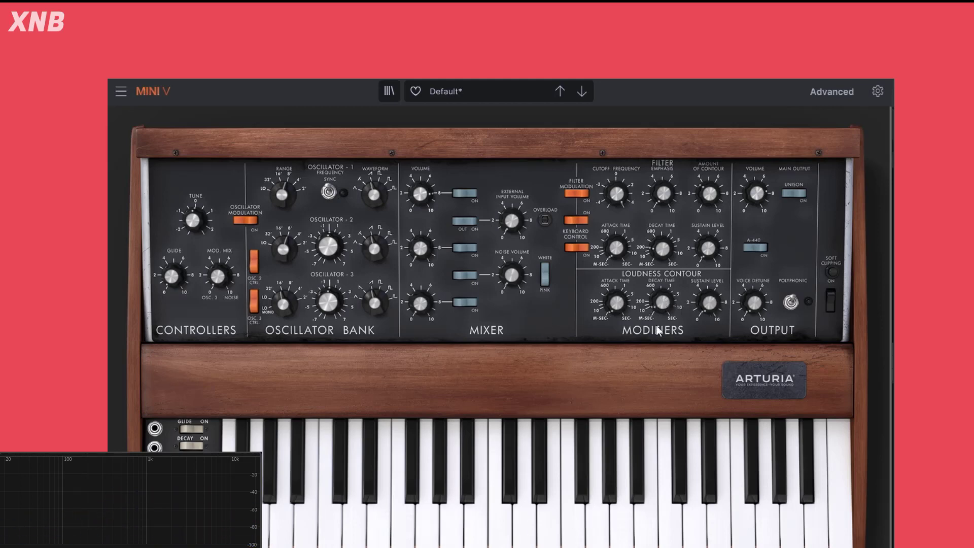
{"action": "left_click", "coordinate": [519, 526]}
{"action": "left_click", "coordinate": [321, 523]}
{"action": "left_click", "coordinate": [452, 523]}
{"action": "left_click", "coordinate": [610, 521]}
{"action": "left_click", "coordinate": [672, 522]}
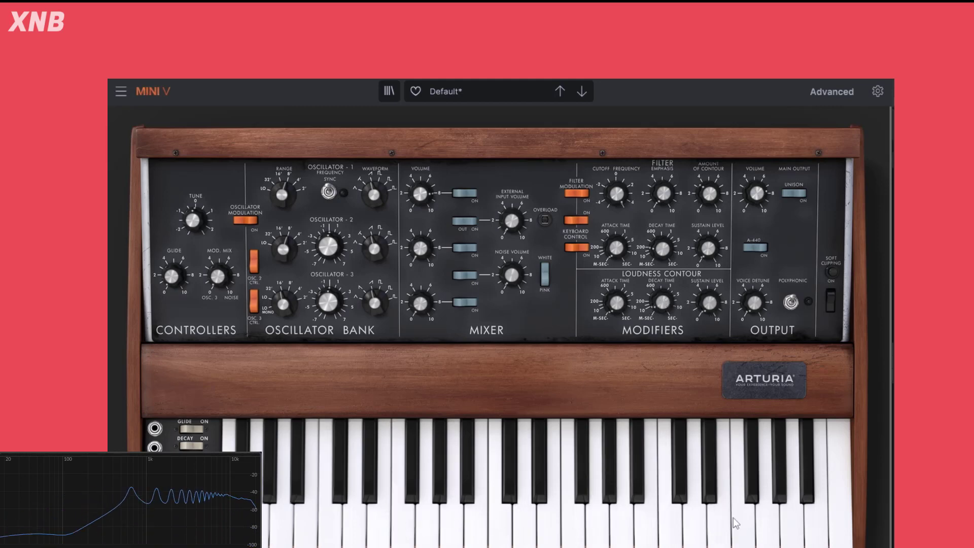
Step: Set the loudness contour's decay time to about 14.05 ms and play a few notes on the on-screen keyboard
{"action": "left_click_drag", "start_coordinate": [661, 306], "coordinate": [662, 301]}
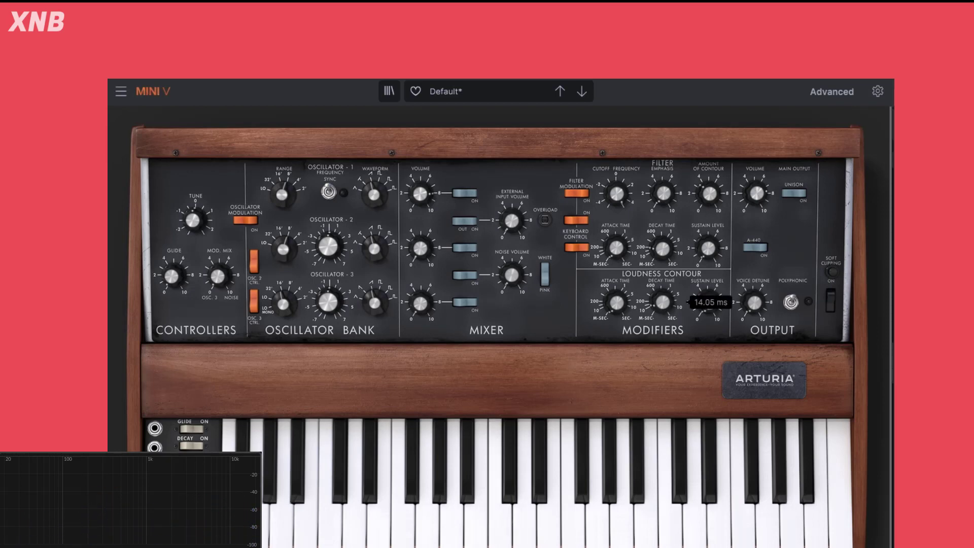
{"action": "left_click", "coordinate": [550, 522]}
{"action": "left_click", "coordinate": [363, 528]}
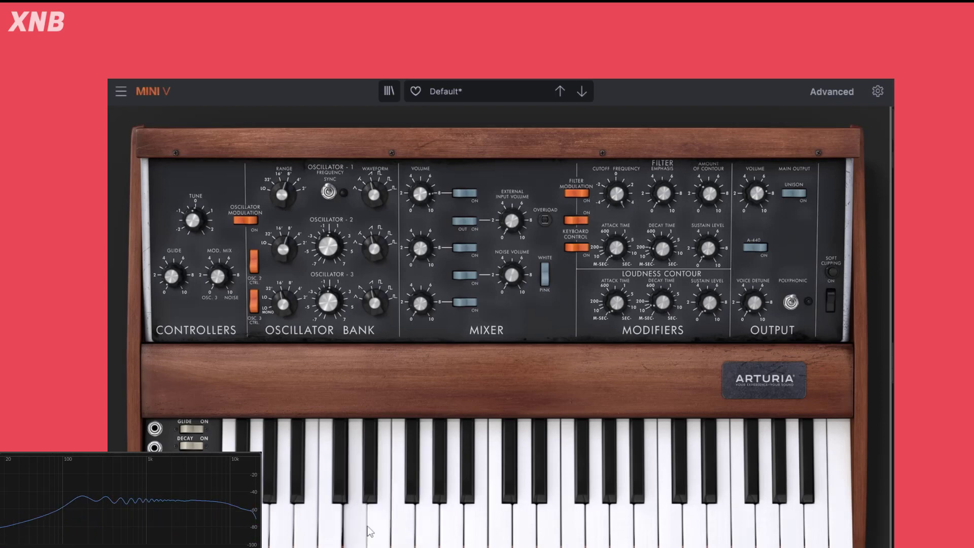
{"action": "left_click", "coordinate": [551, 522]}
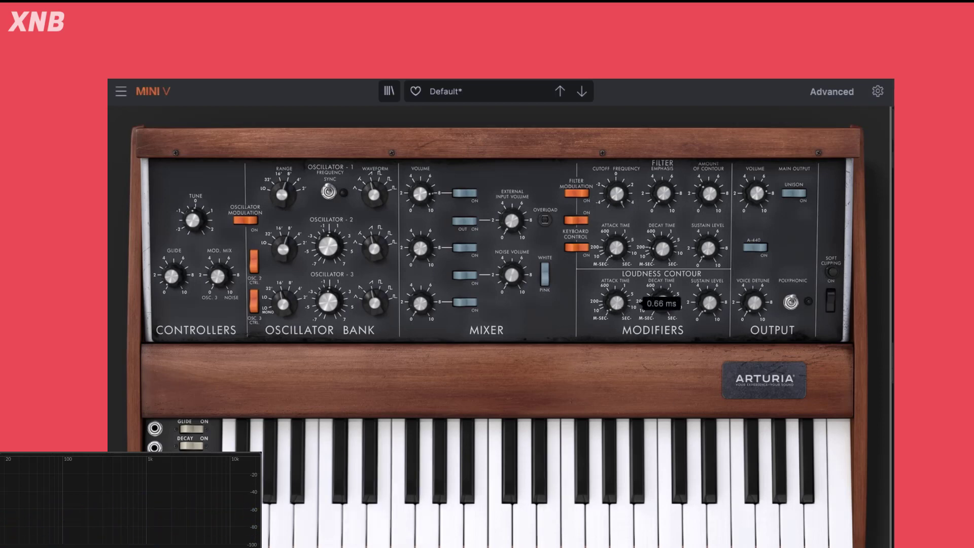
Step: Fine-tune the loudness contour's decay time again and sweep upward across the white keys to hear the result
{"action": "left_click_drag", "start_coordinate": [662, 302], "coordinate": [662, 297]}
{"action": "mouse_move", "coordinate": [510, 525]}
{"action": "left_mouse_down"}
{"action": "mouse_move", "coordinate": [695, 517]}
{"action": "mouse_move", "coordinate": [329, 520]}
{"action": "mouse_move", "coordinate": [715, 515]}
{"action": "left_mouse_up"}
{"action": "mouse_move", "coordinate": [415, 256]}
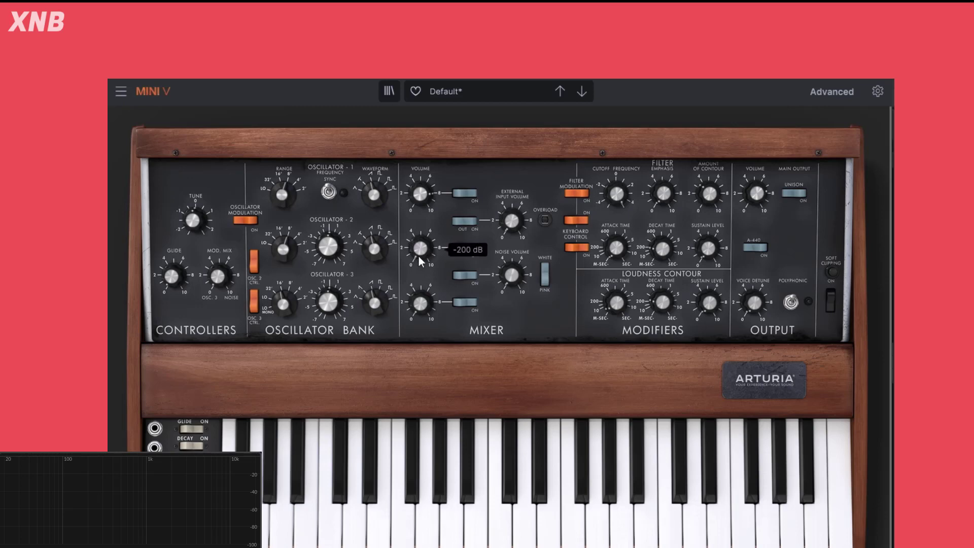